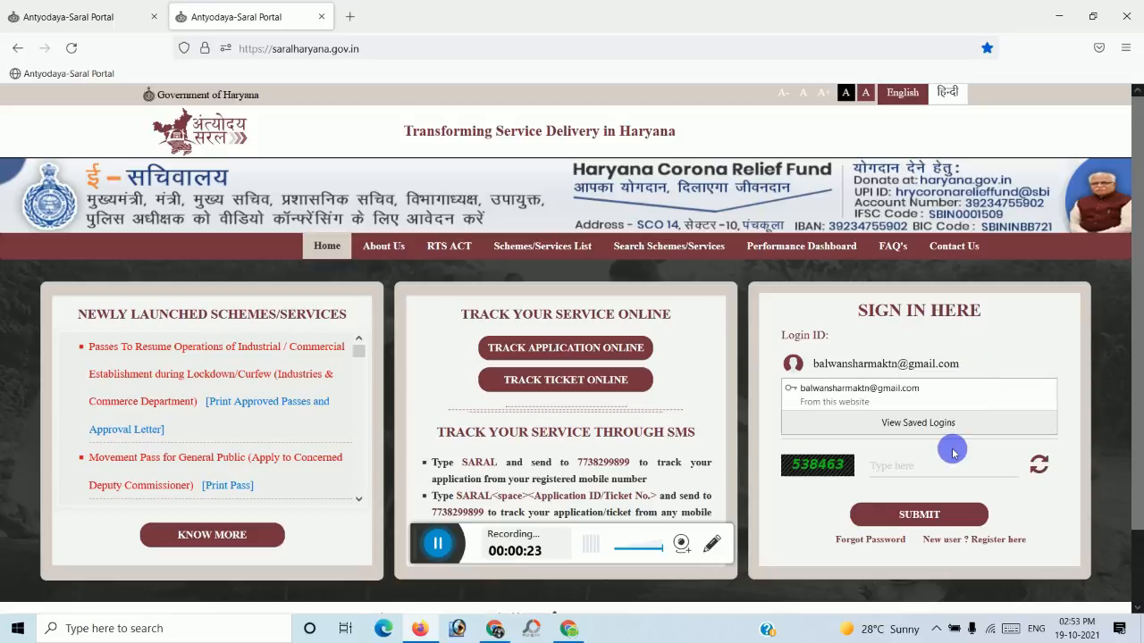
View and close the new-user registration form, and sign in with the account's login ID, password and captcha code
click(953, 453)
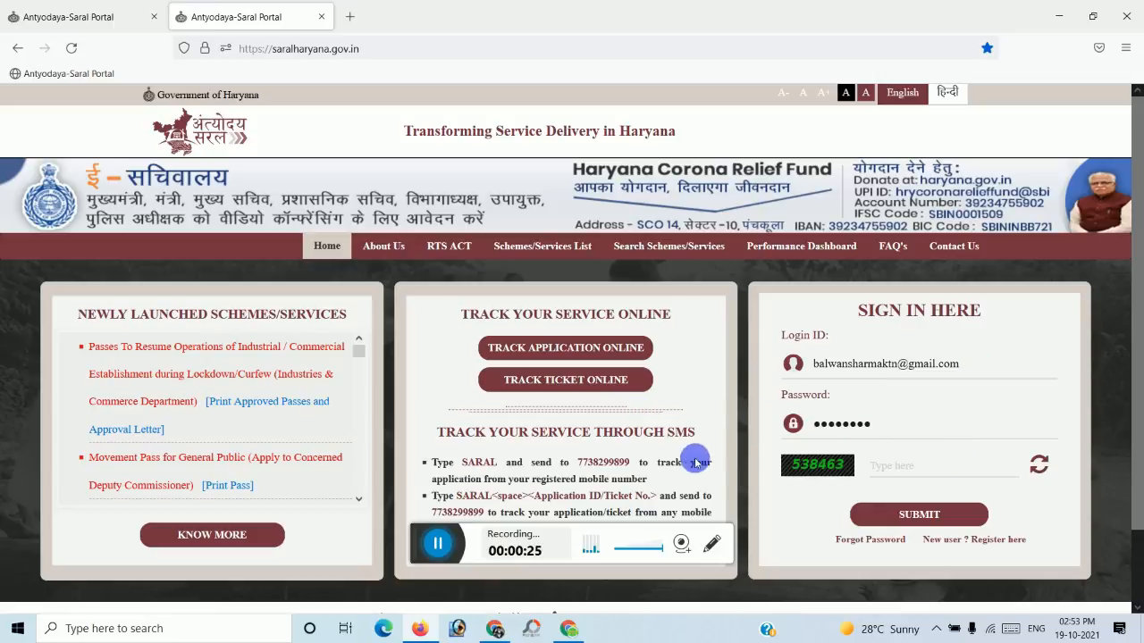
click(1010, 540)
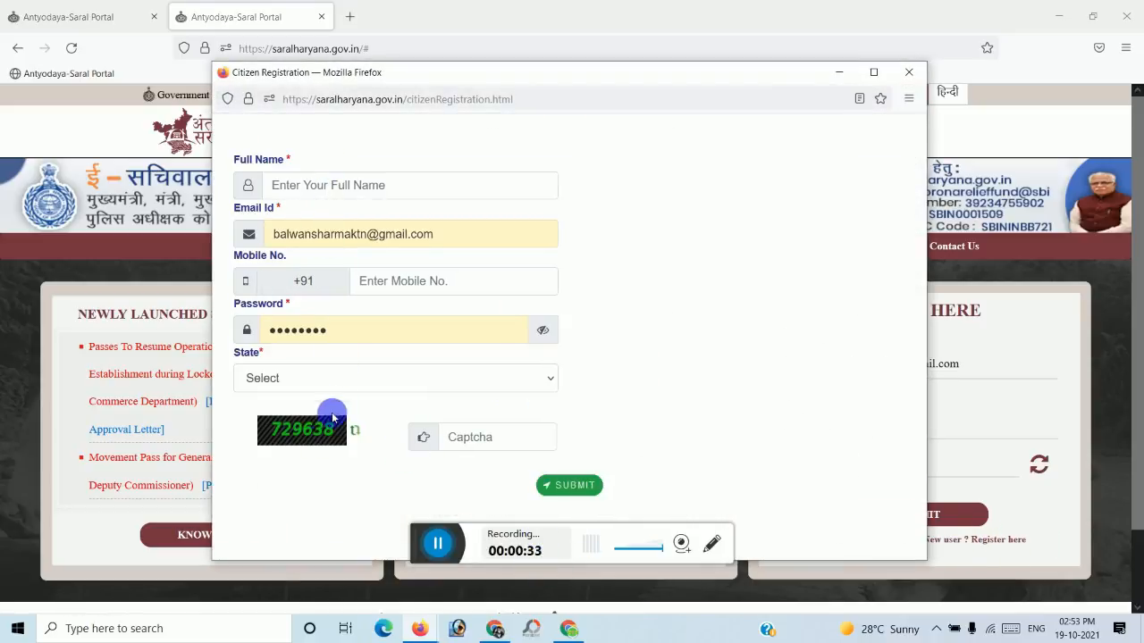
click(908, 72)
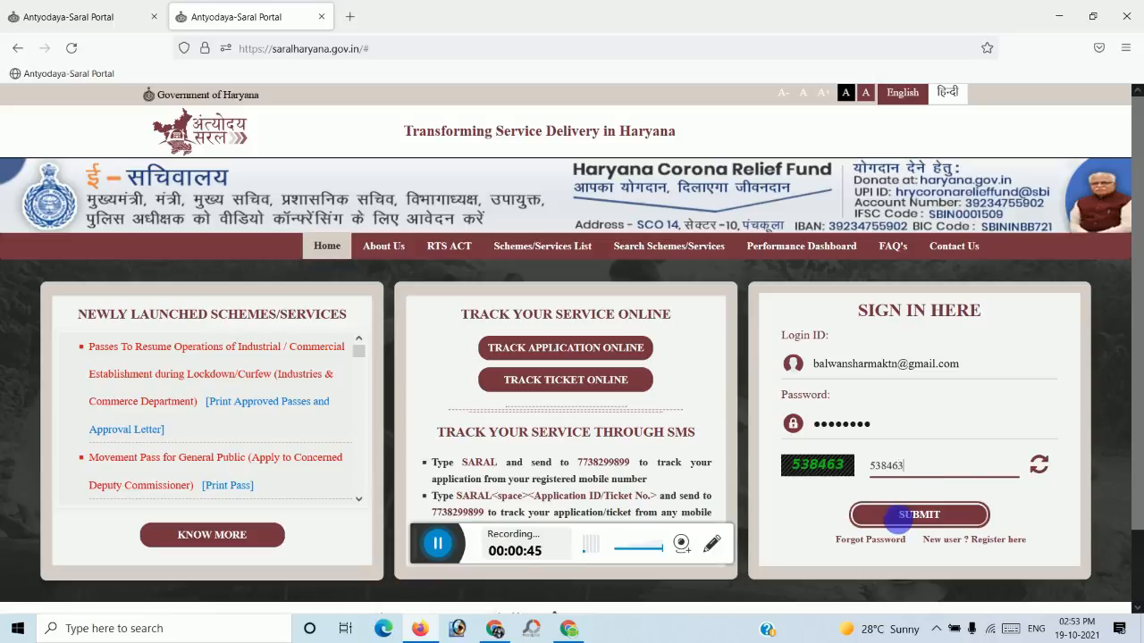
click(896, 515)
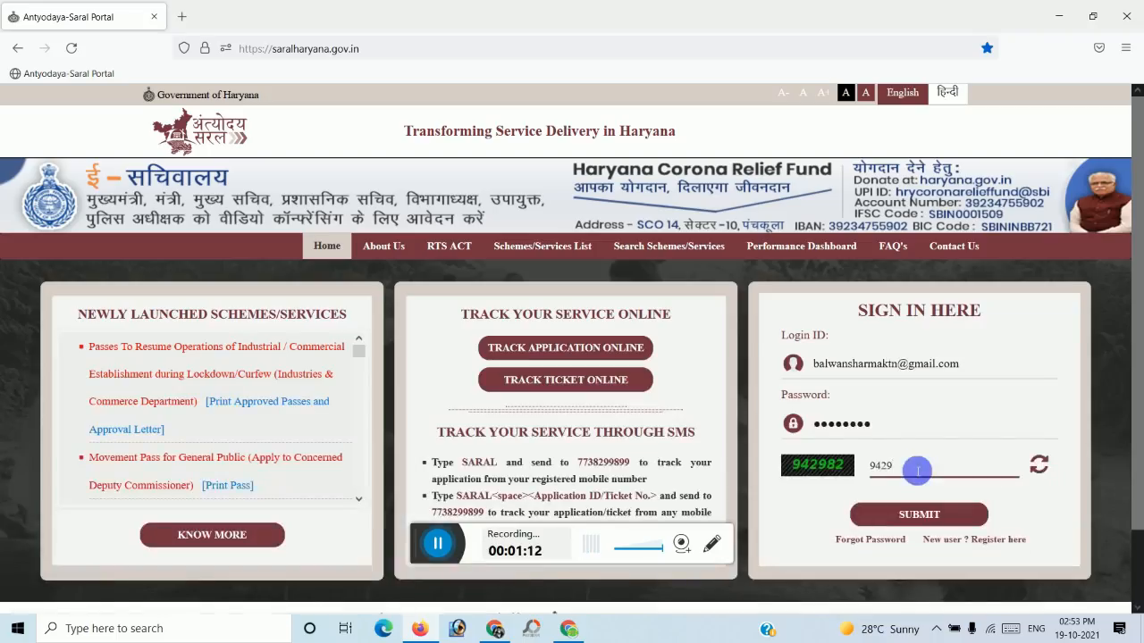
click(920, 515)
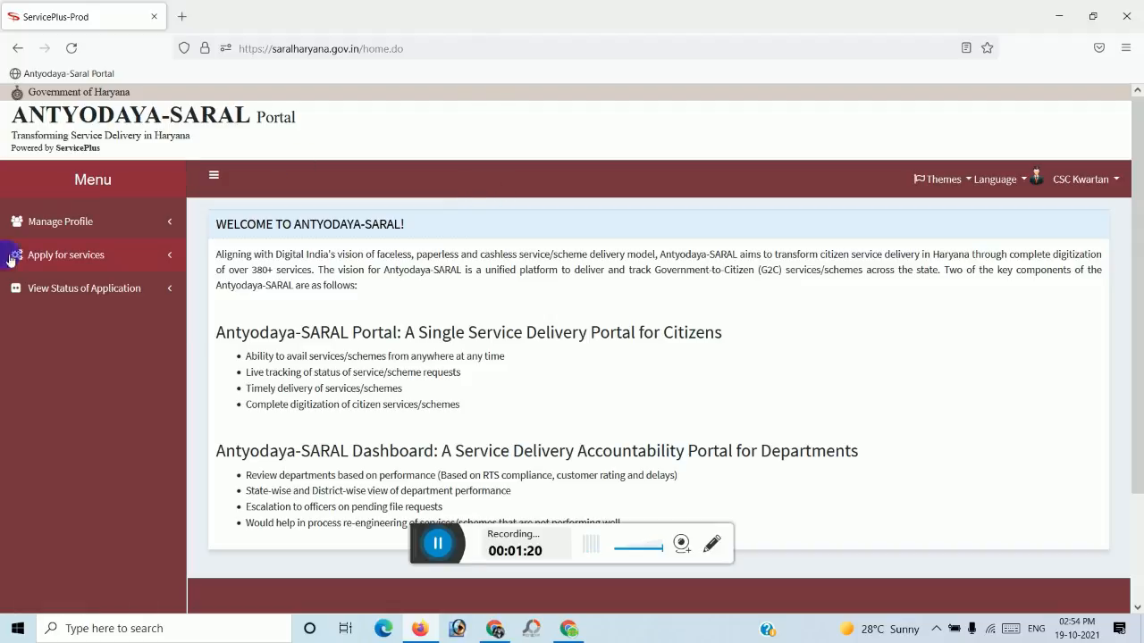
Open the list of all available services to apply for
click(137, 230)
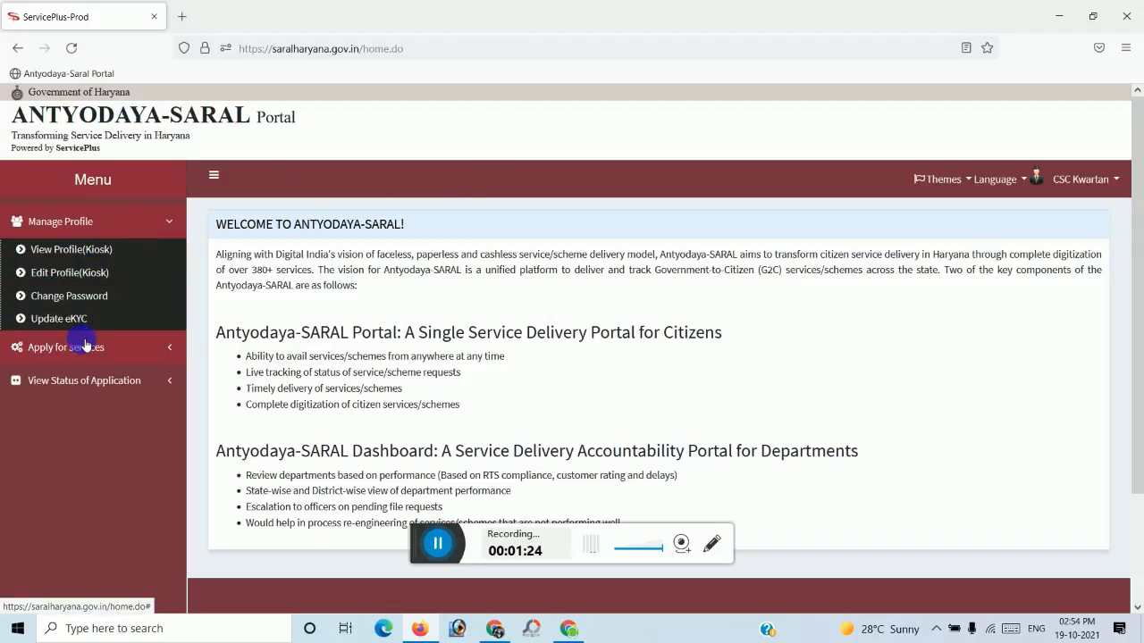
click(85, 346)
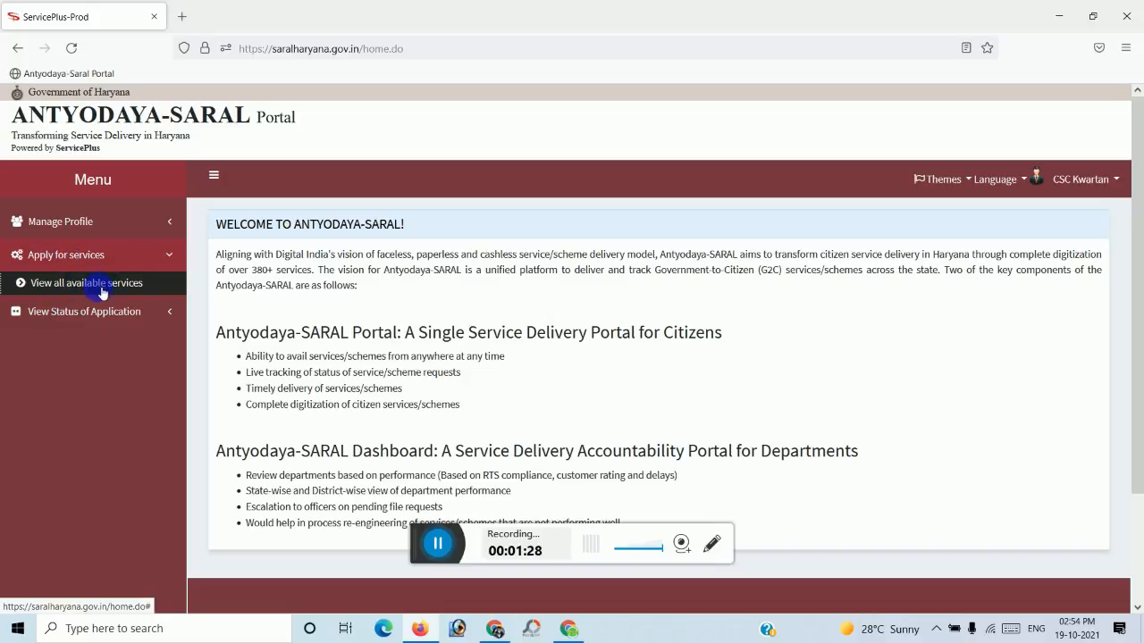
click(103, 293)
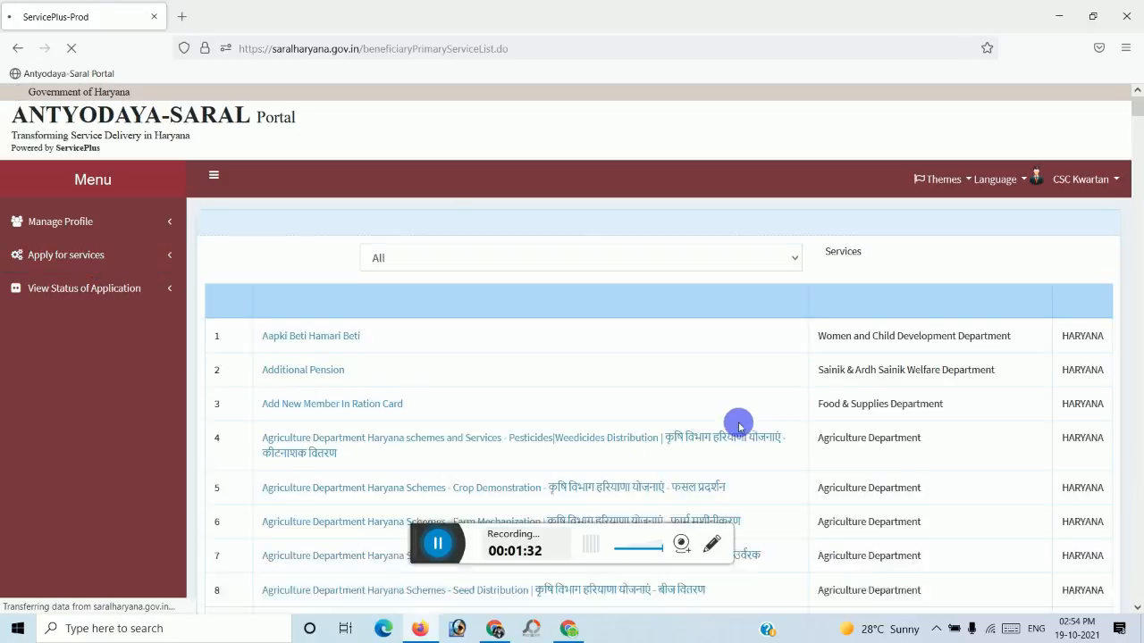
Look at page 35 of the services list and return to page 1
scroll(664, 402, down, 5)
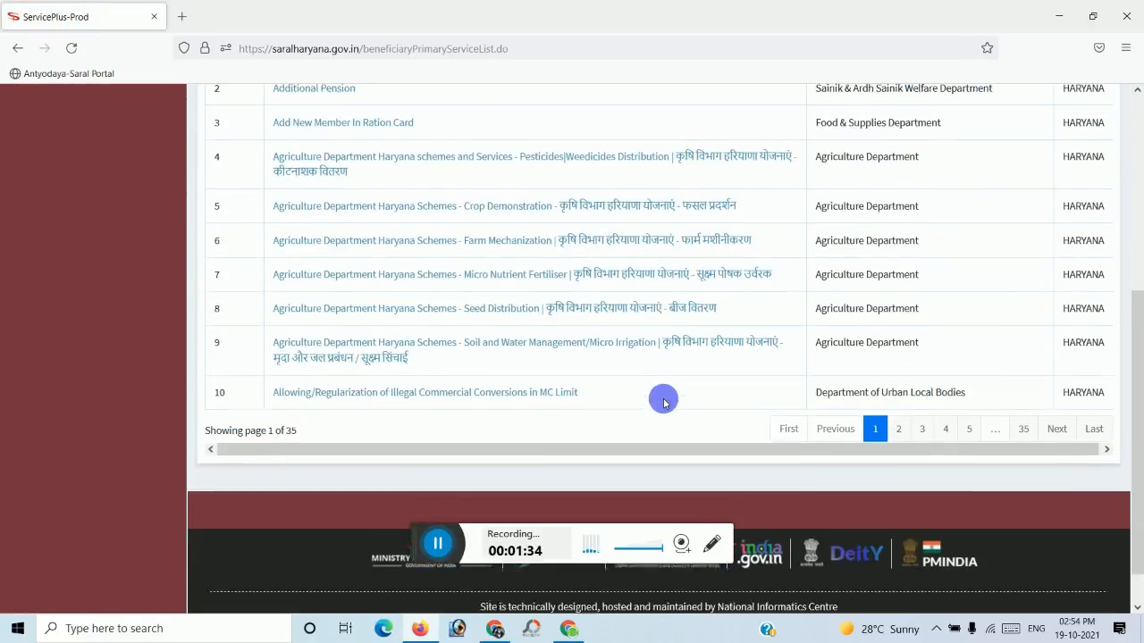
click(1026, 382)
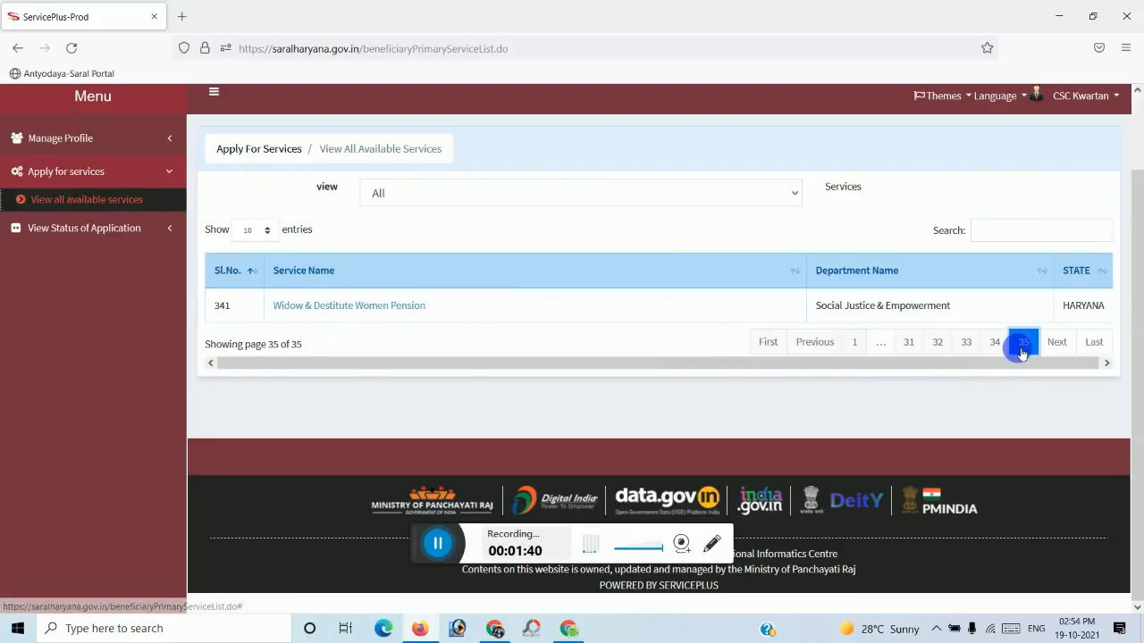
scroll(945, 347, up, 1)
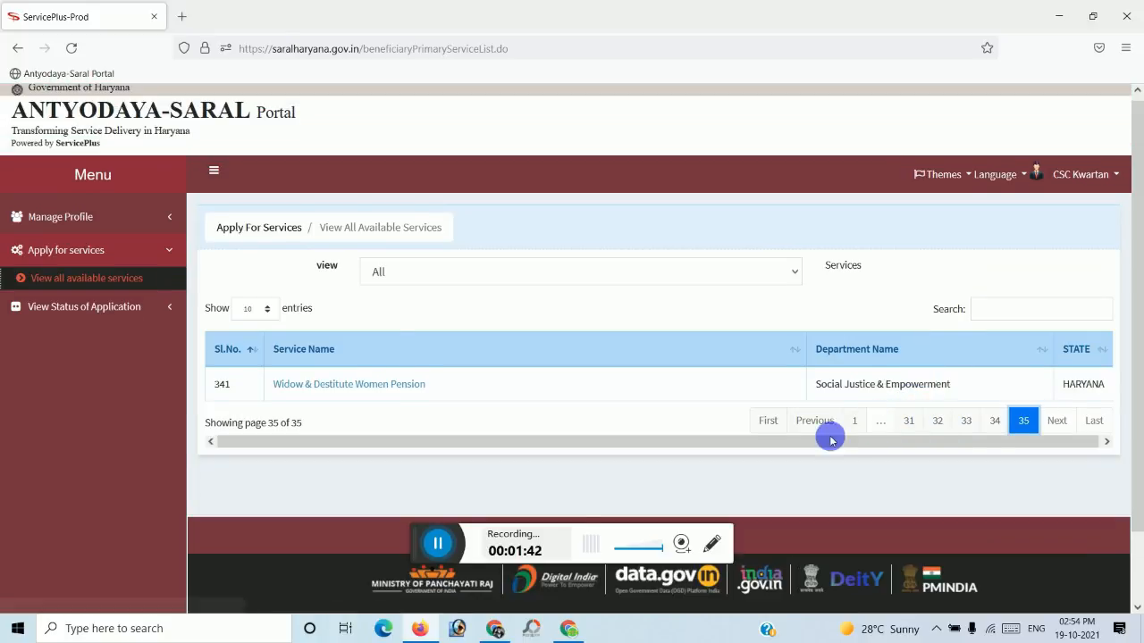
click(852, 421)
scroll(939, 384, up, 2)
Search the services for "birth" and open Application for Correction in Birth or Death Record
click(992, 324)
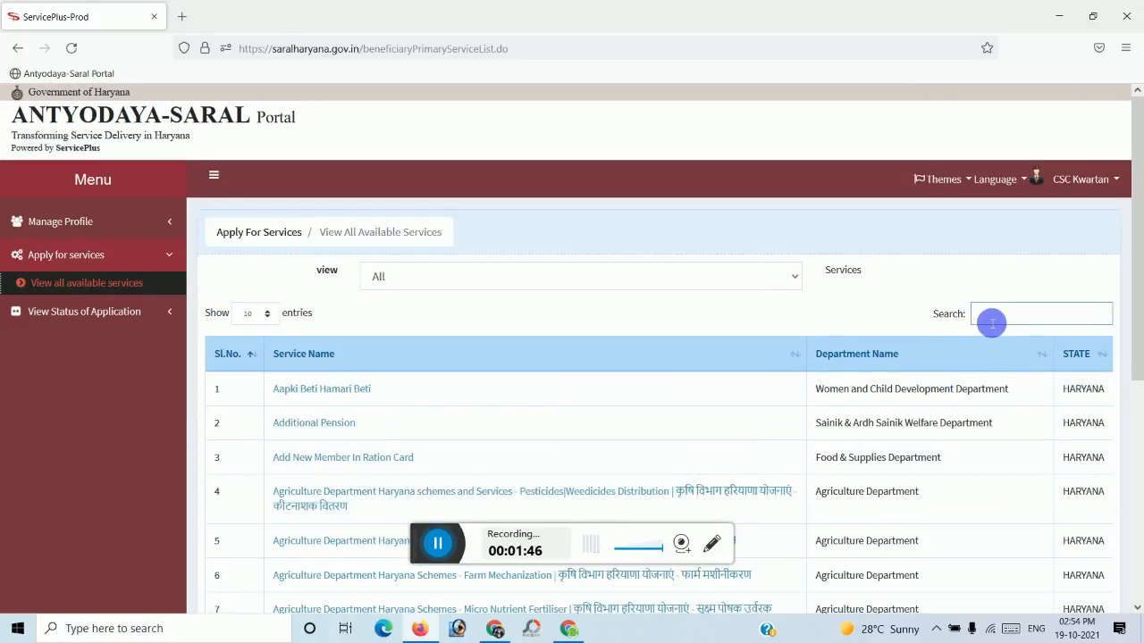
text(birth)
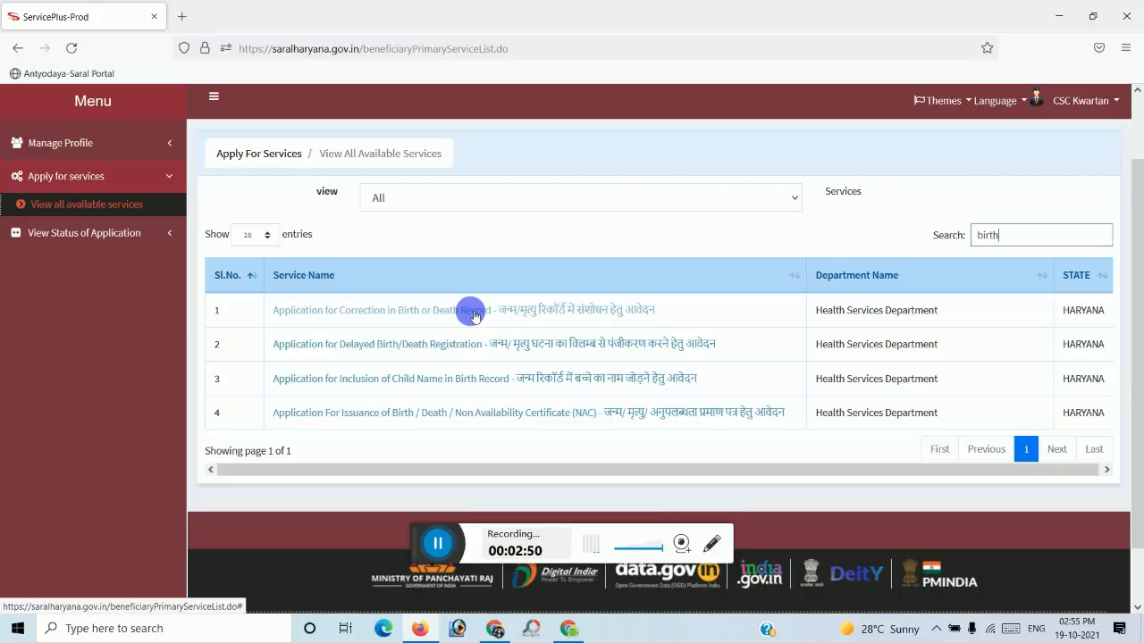
click(472, 312)
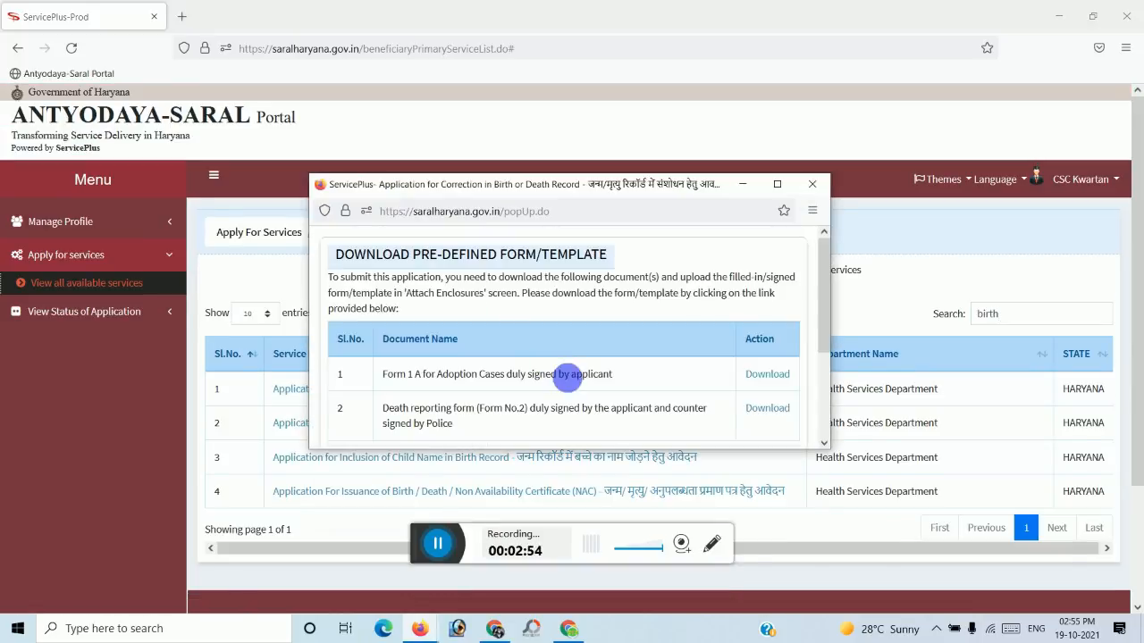
Download the Form 1 A for Adoption Cases template and open it with Adobe Acrobat Reader DC
scroll(563, 358, down, 2)
scroll(566, 354, down, 1)
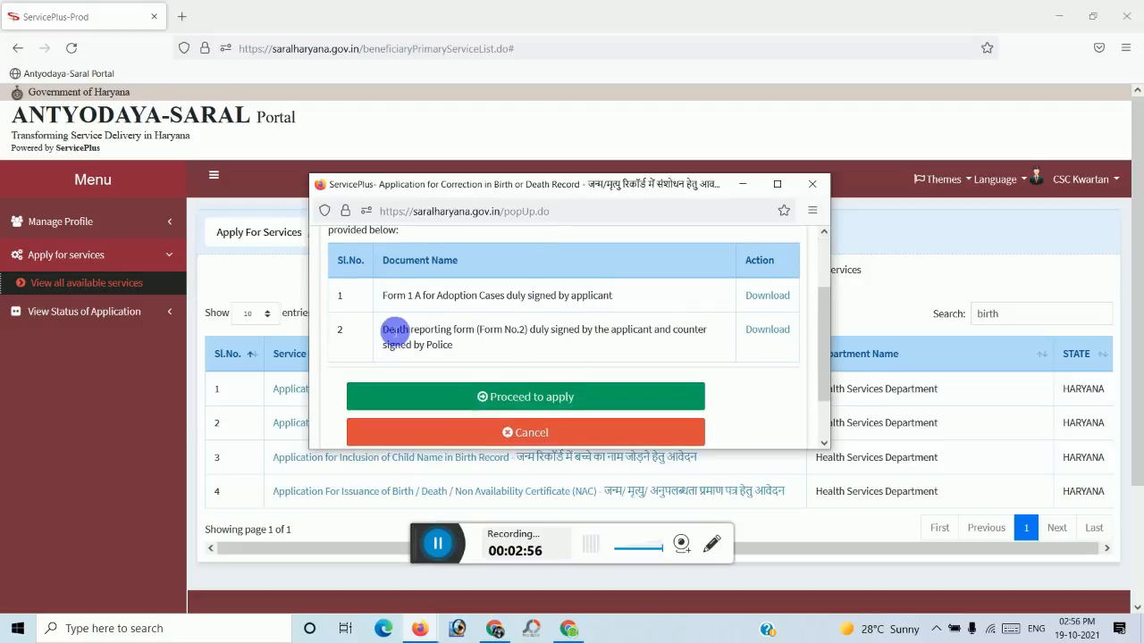
scroll(394, 329, up, 3)
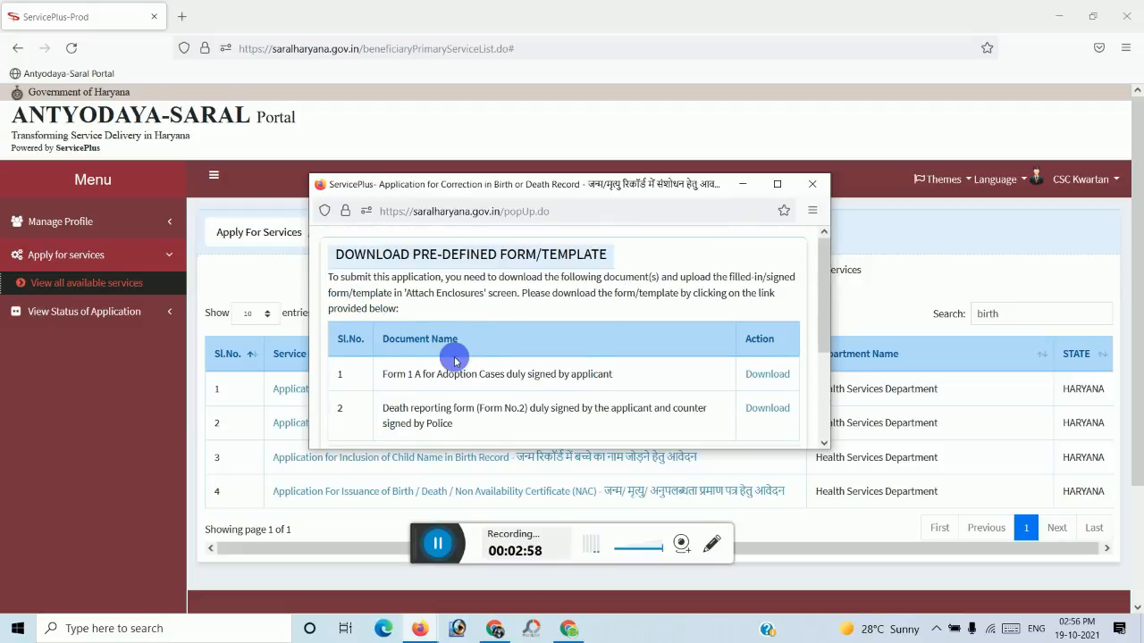
scroll(454, 360, down, 2)
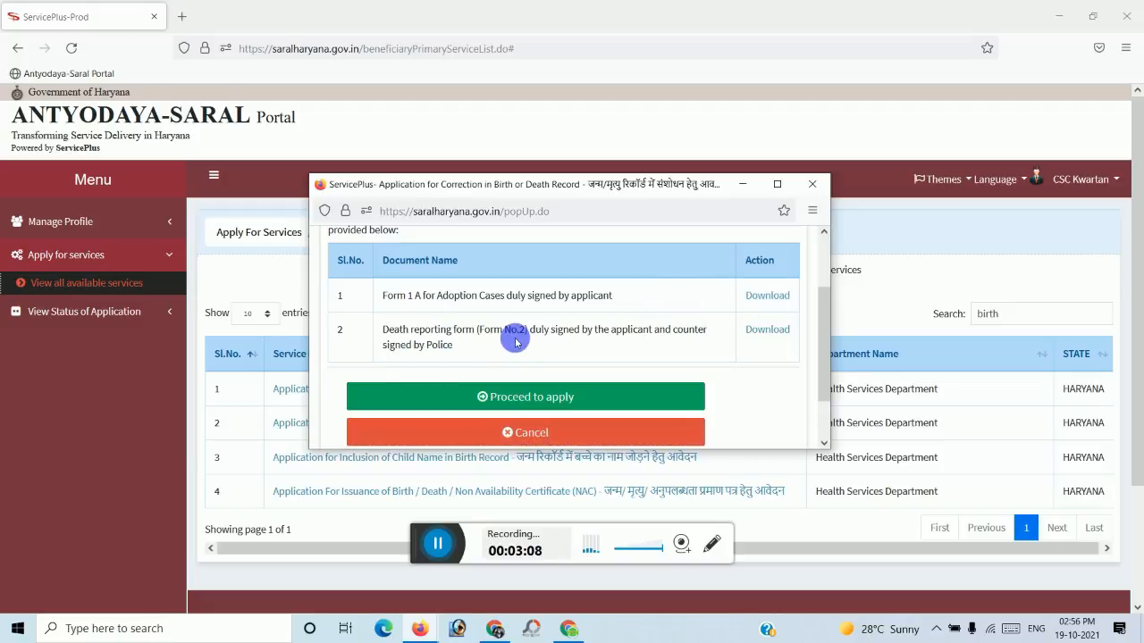
click(770, 299)
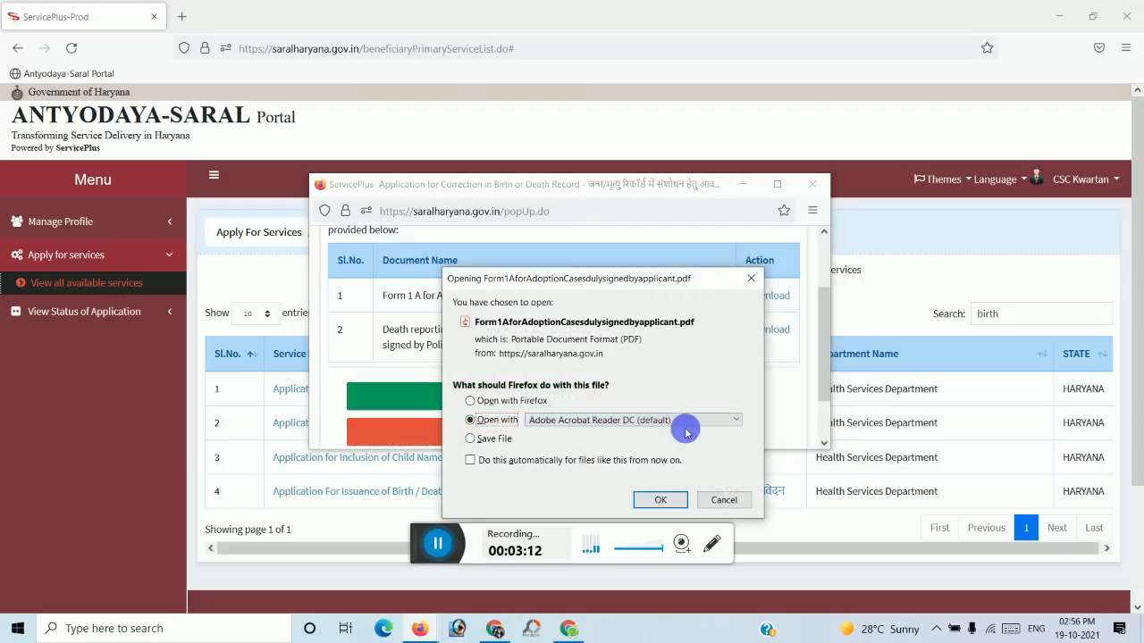
click(659, 501)
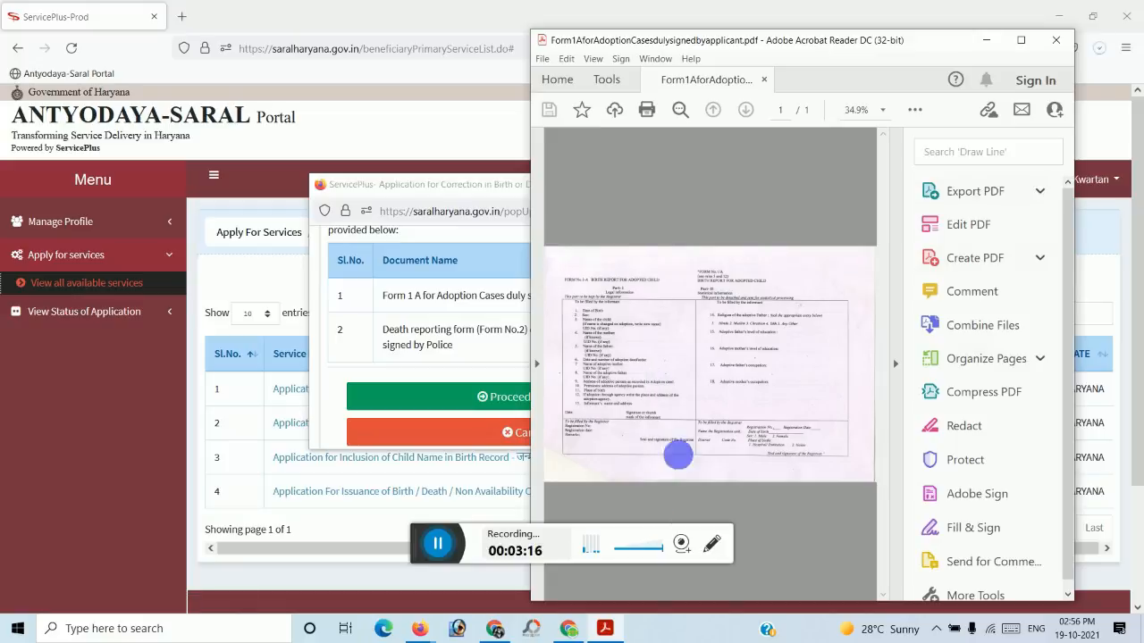
Examine the adopted child birth report form at full-window size for the informant and registrar fields, and close the document
click(1022, 38)
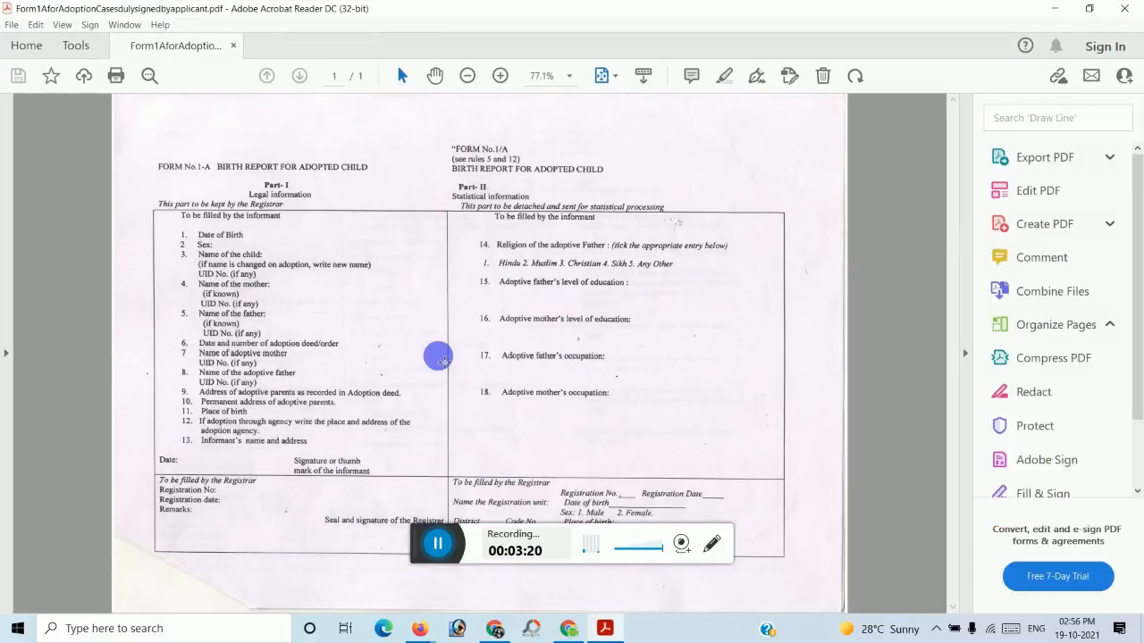
click(501, 78)
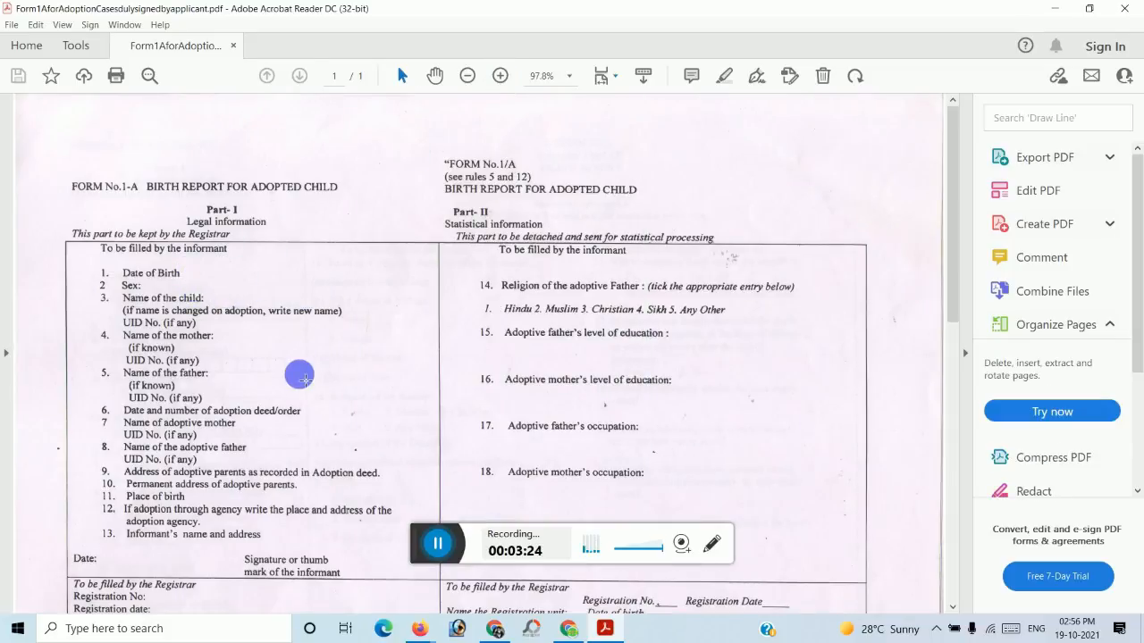
scroll(301, 388, down, 2)
scroll(309, 400, down, 2)
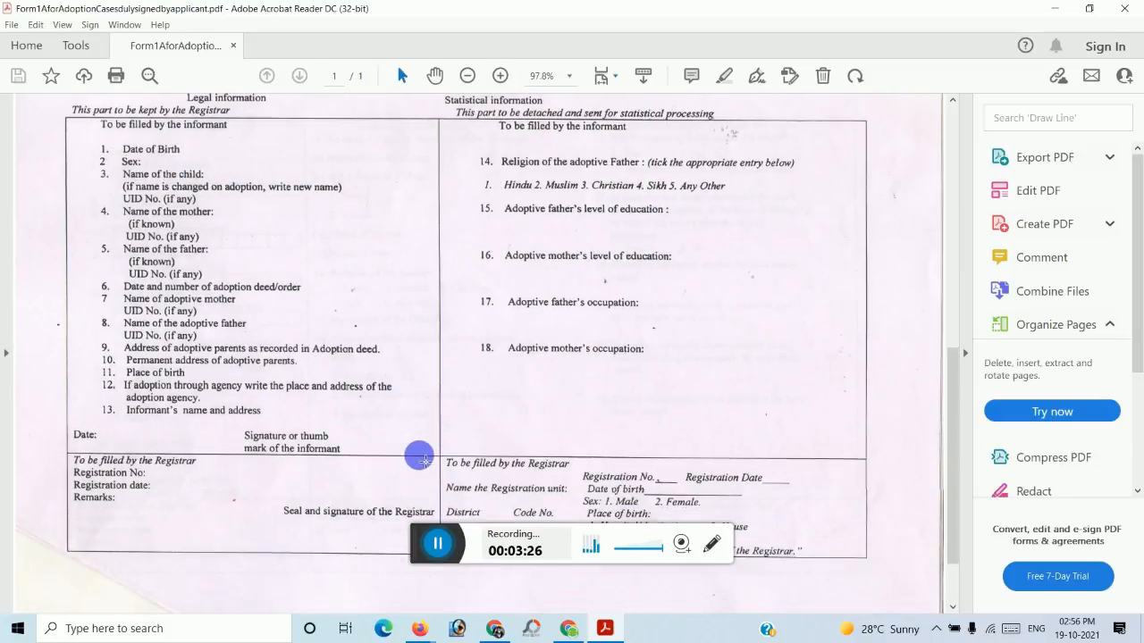
scroll(455, 481, down, 1)
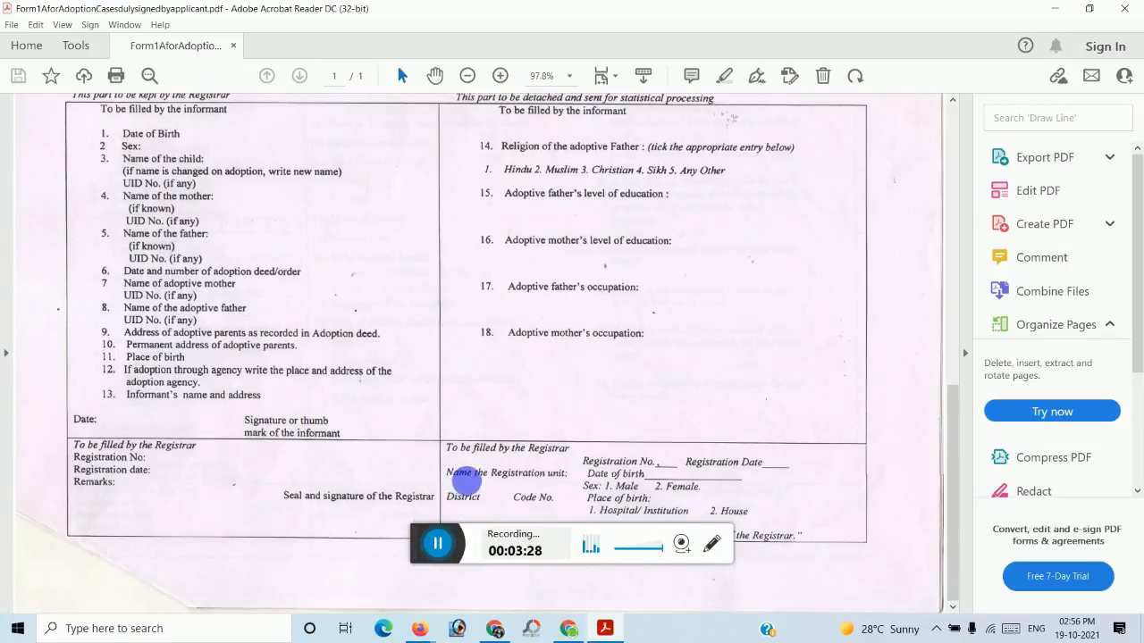
click(438, 545)
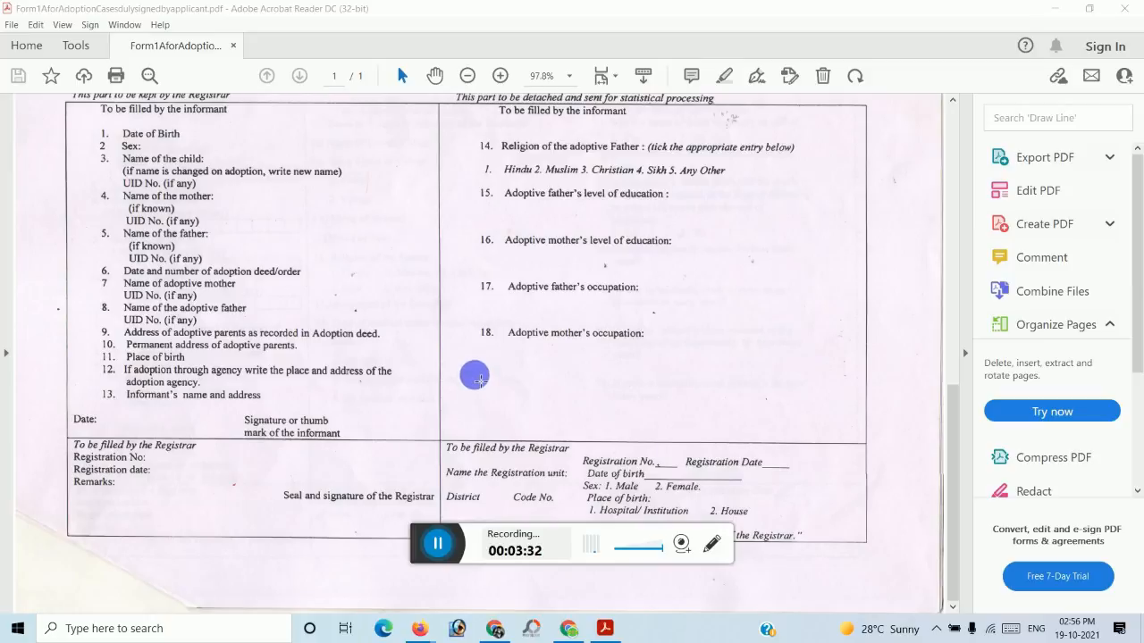
scroll(474, 379, up, 2)
scroll(473, 375, up, 2)
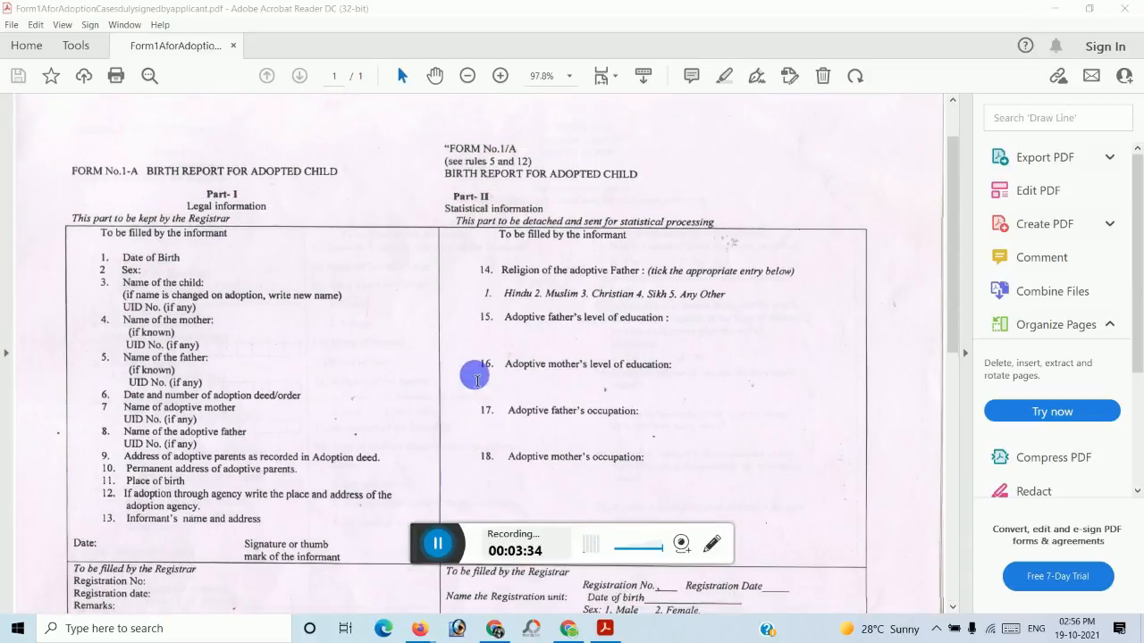
click(1135, 22)
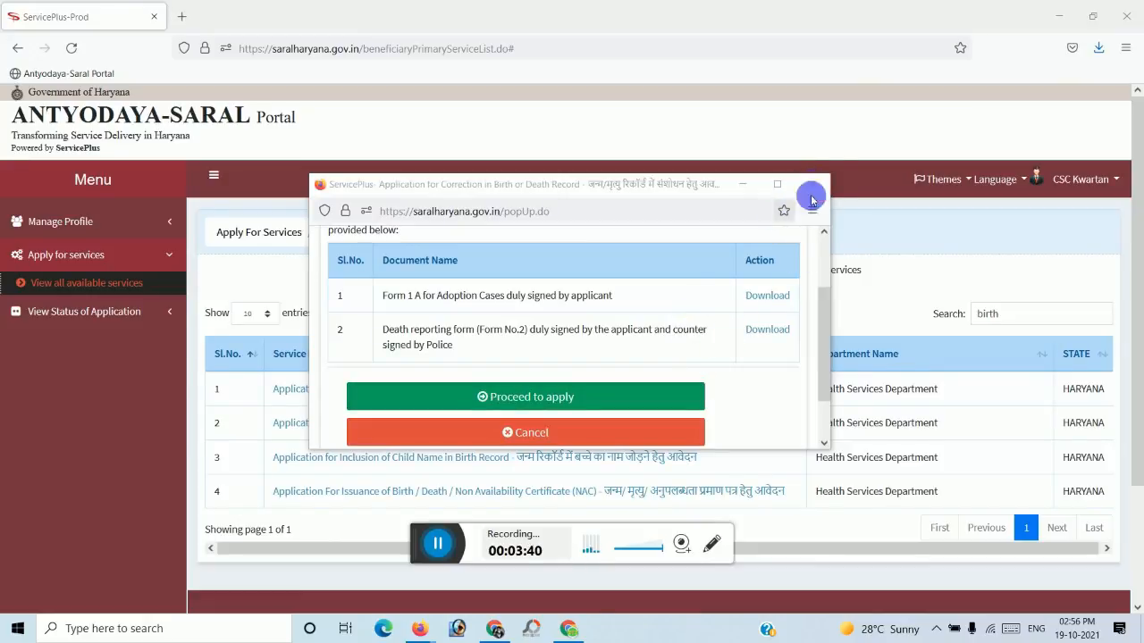
Proceed to the birth or death record correction application and choose "I have Family ID"
click(501, 396)
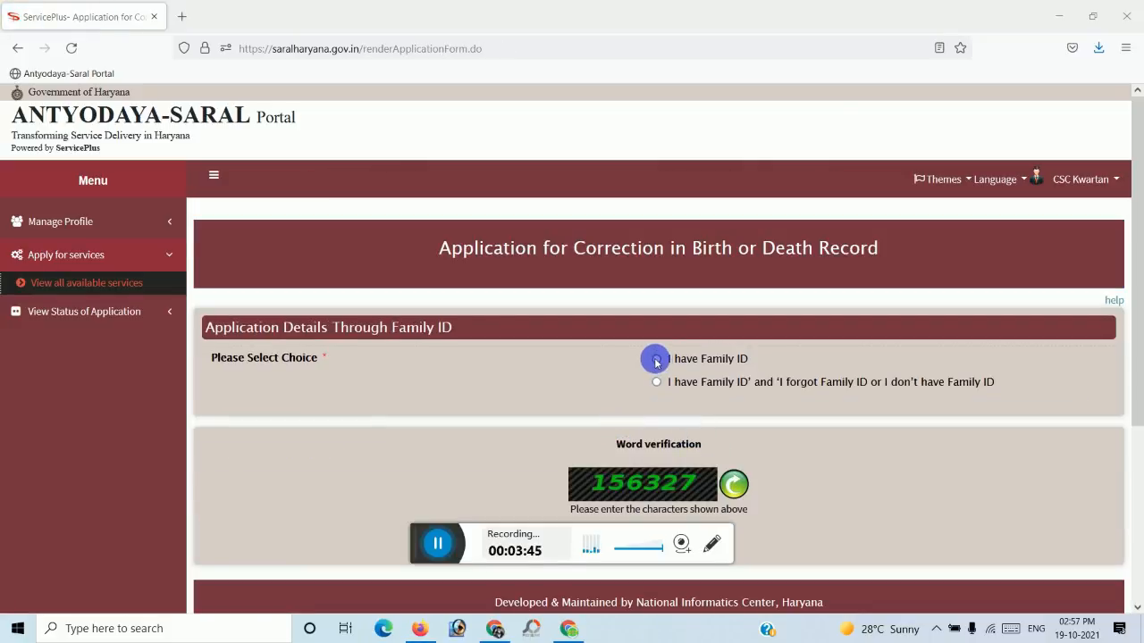
click(656, 360)
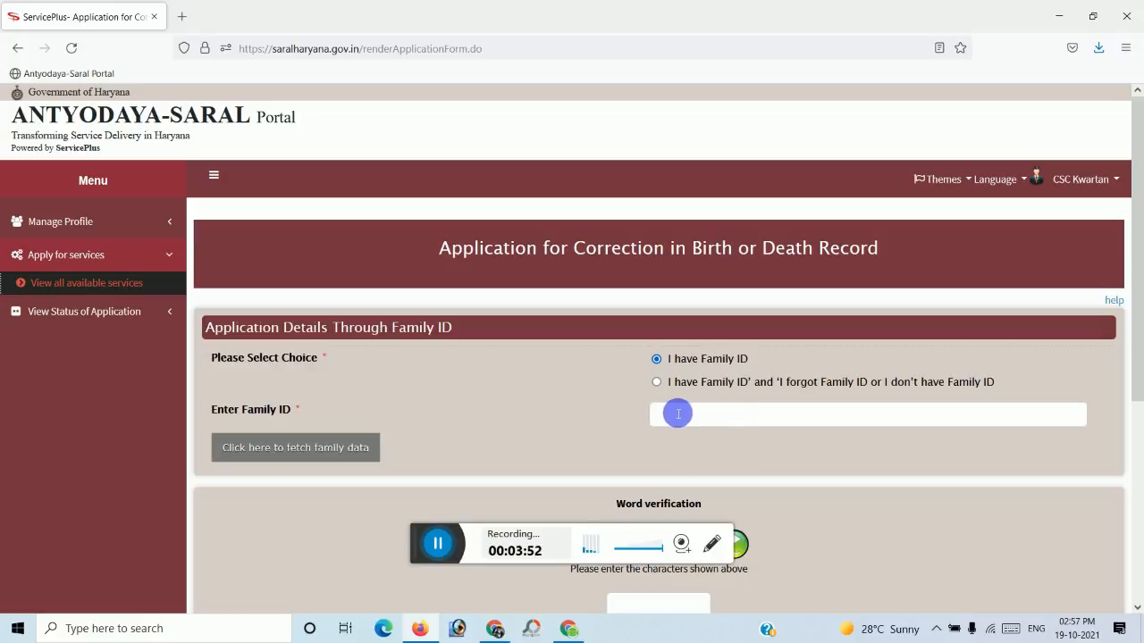
click(438, 543)
click(438, 544)
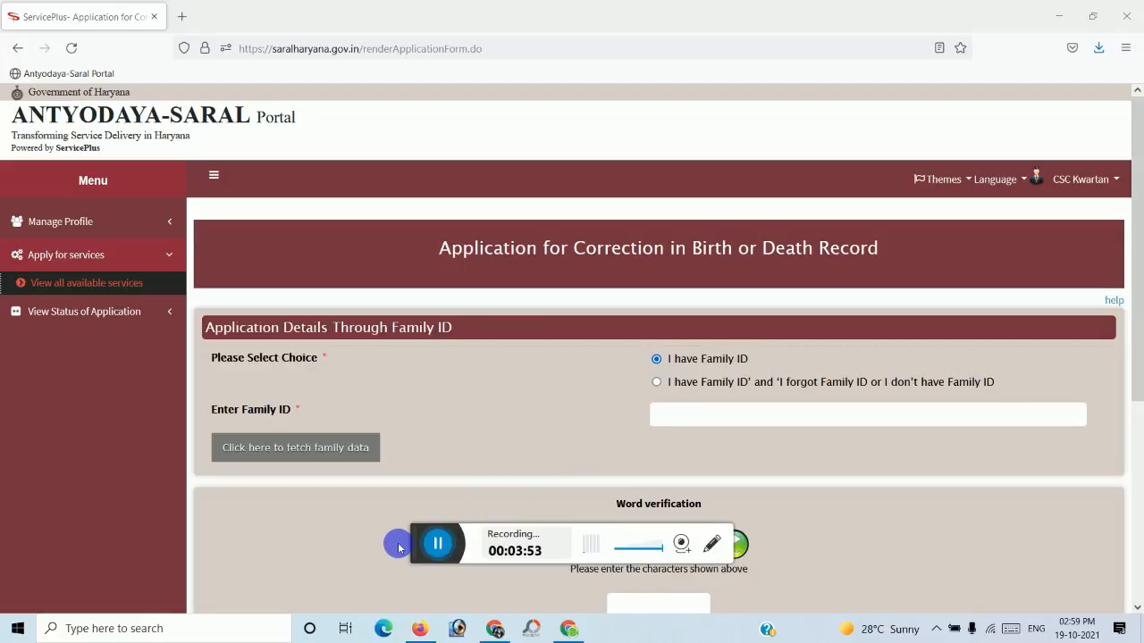
Enter the applicant's Family ID and fetch the family data
click(716, 419)
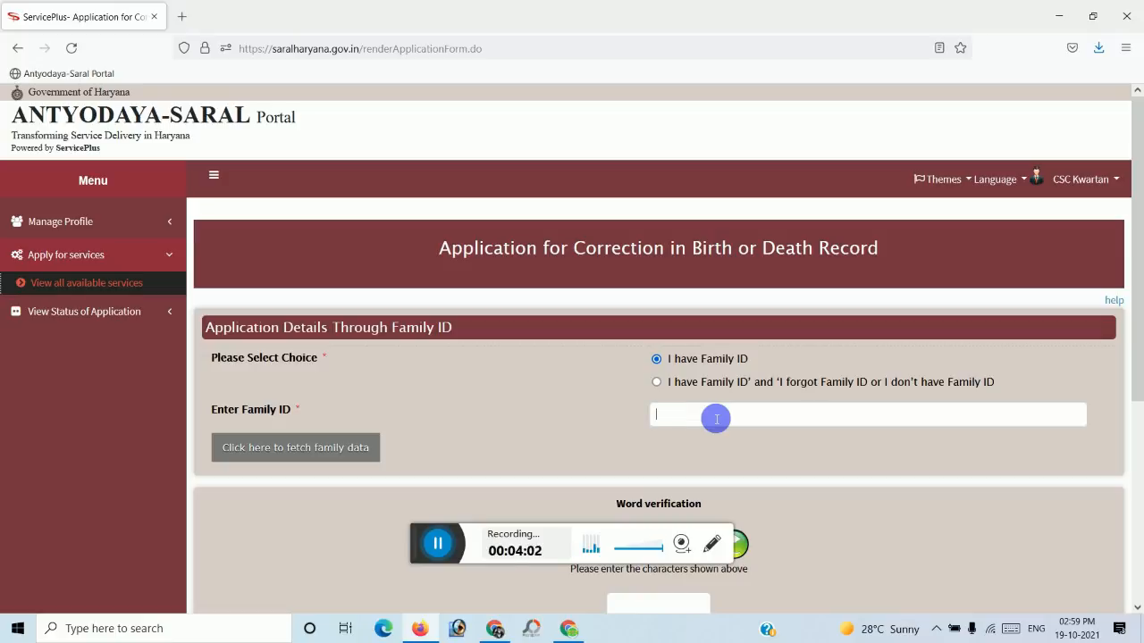
click(330, 449)
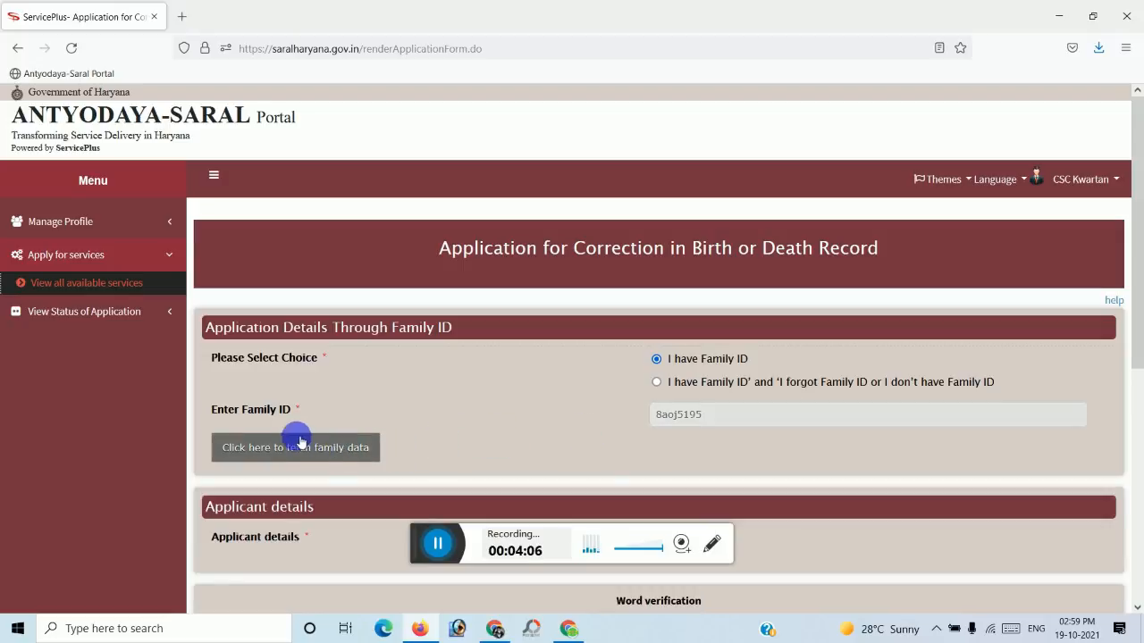
Select the applicant from the fetched family members under Applicant details and confirm the choice
scroll(500, 432, down, 2)
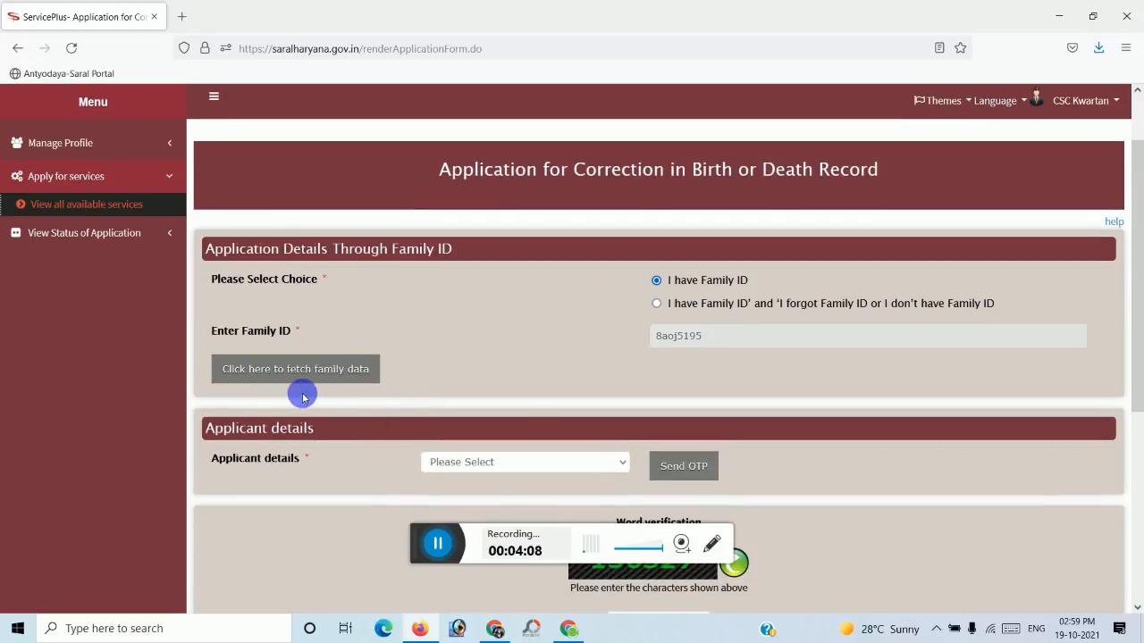
scroll(527, 390, down, 5)
scroll(517, 388, up, 4)
click(519, 384)
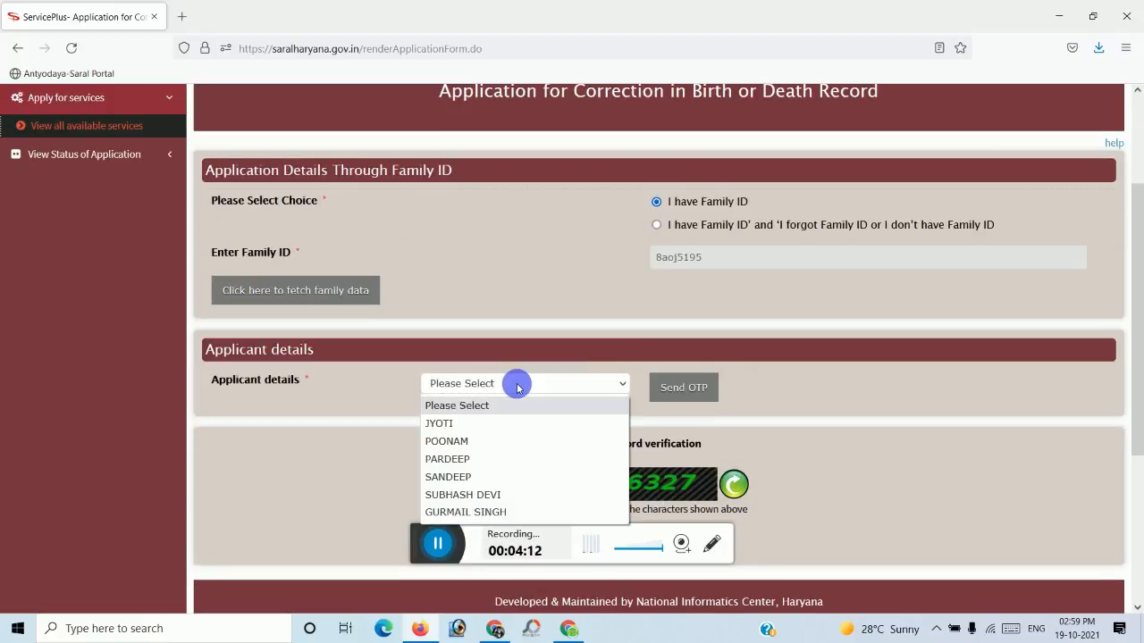
click(458, 476)
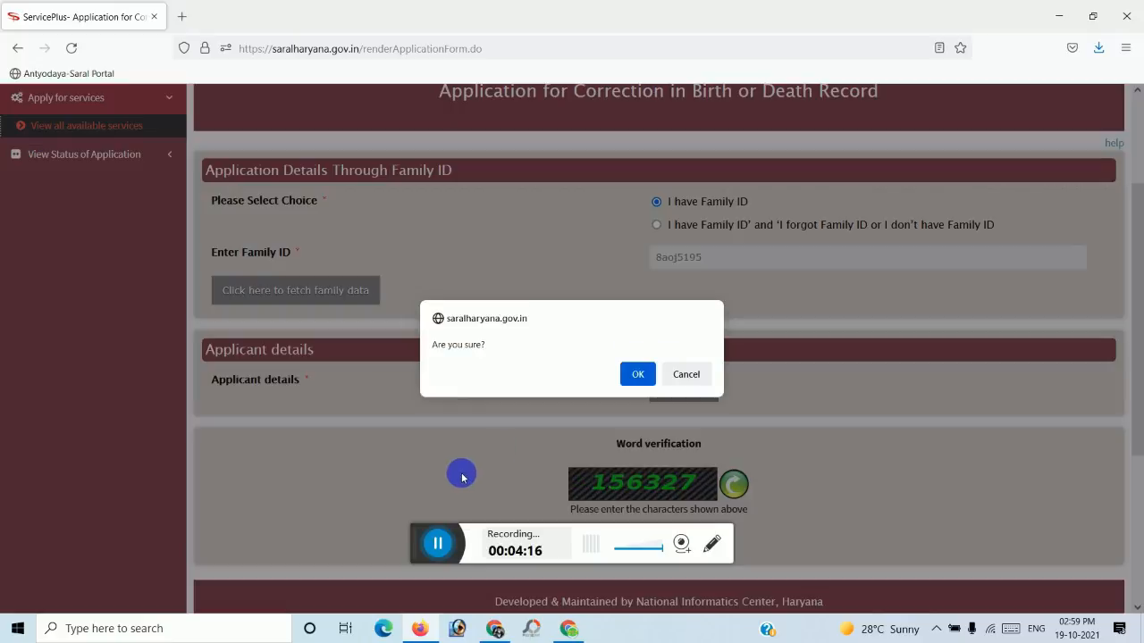
click(635, 375)
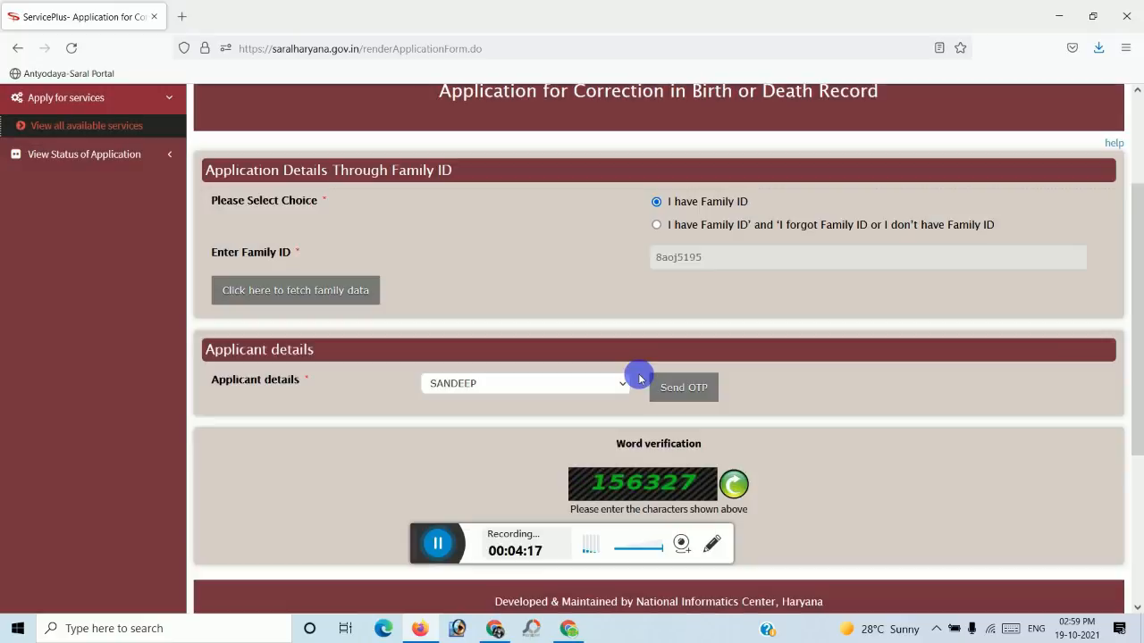
Send a one-time password to the applicant's registered mobile, enter the received OTP and verify it
click(694, 395)
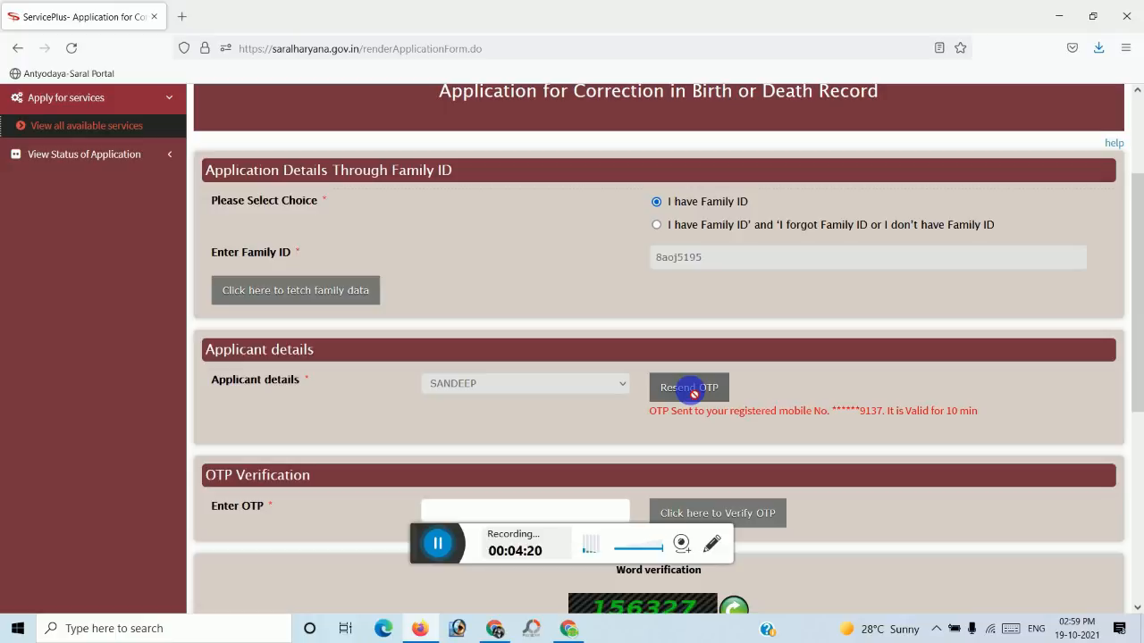
scroll(689, 393, down, 3)
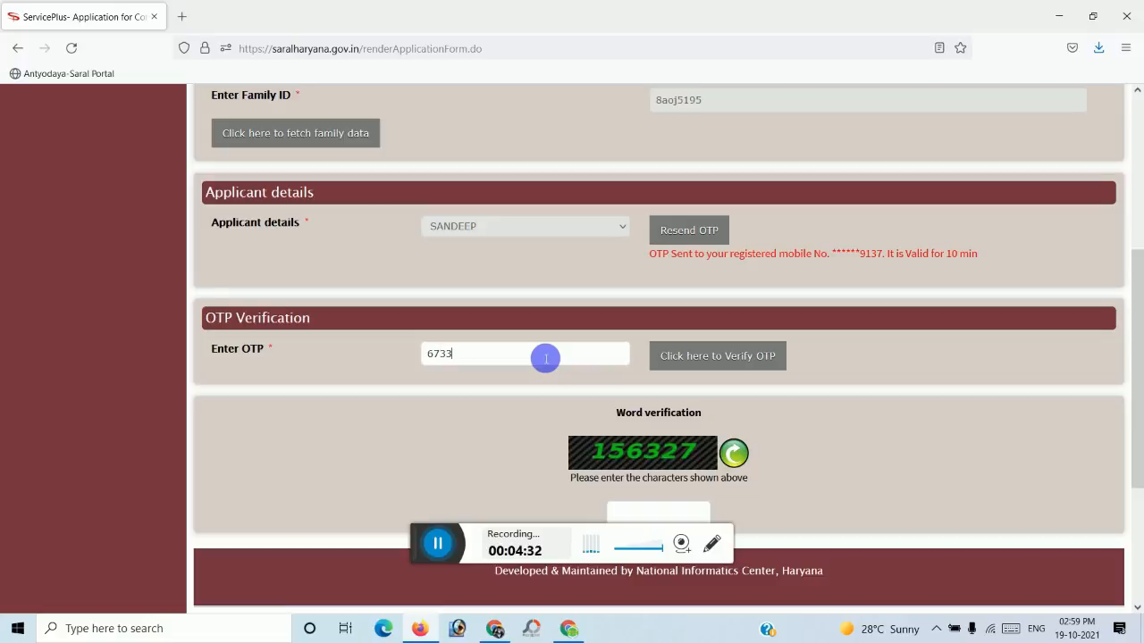
click(712, 356)
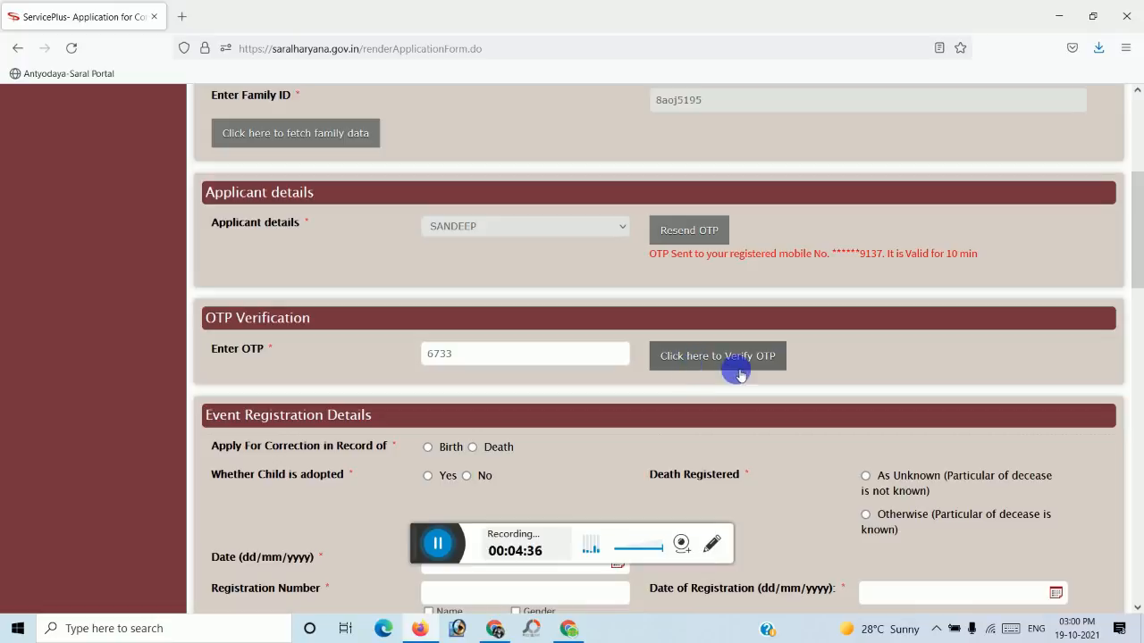
Look through the form's event registration, place of event and personal detail sections to see which fields are required
scroll(827, 360, down, 8)
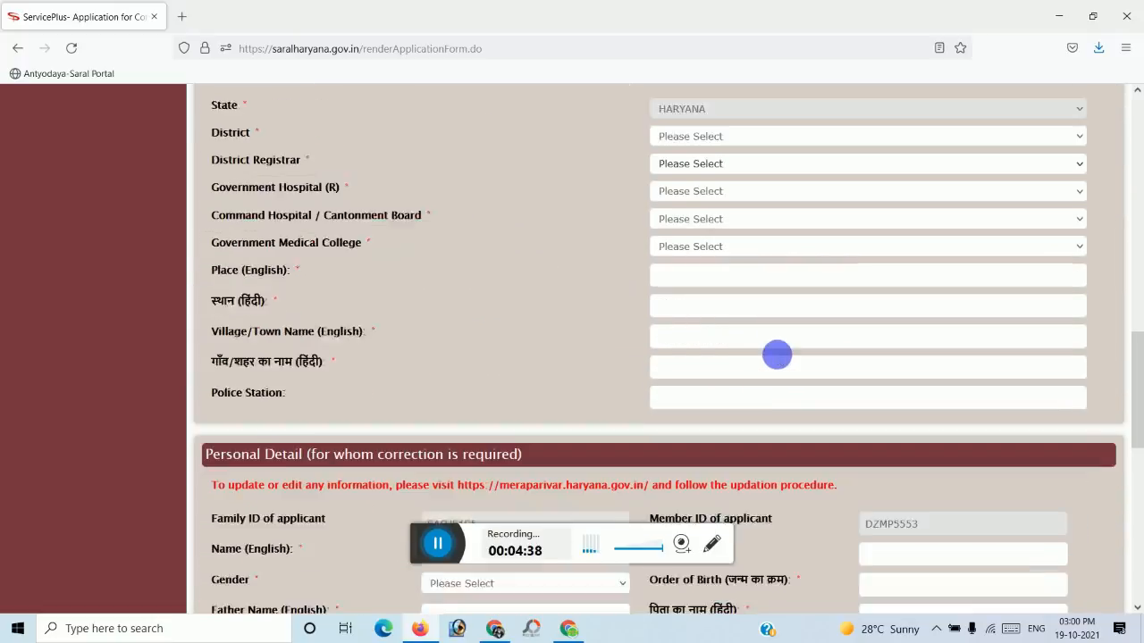
scroll(776, 354, down, 6)
scroll(796, 349, up, 3)
scroll(796, 355, up, 8)
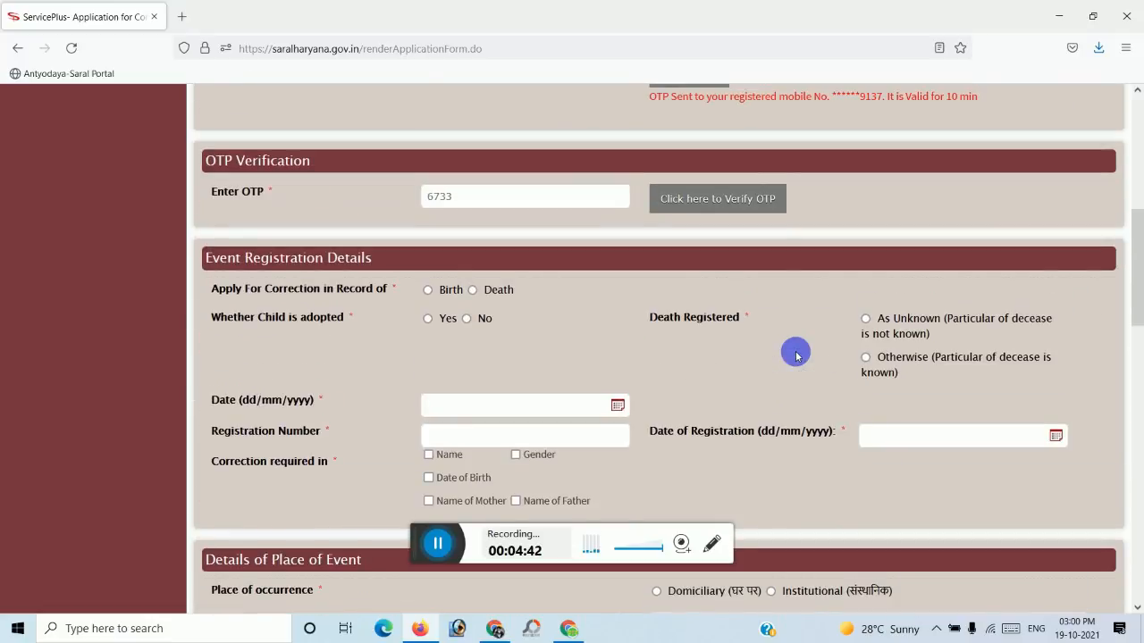
scroll(797, 355, up, 3)
scroll(795, 349, down, 2)
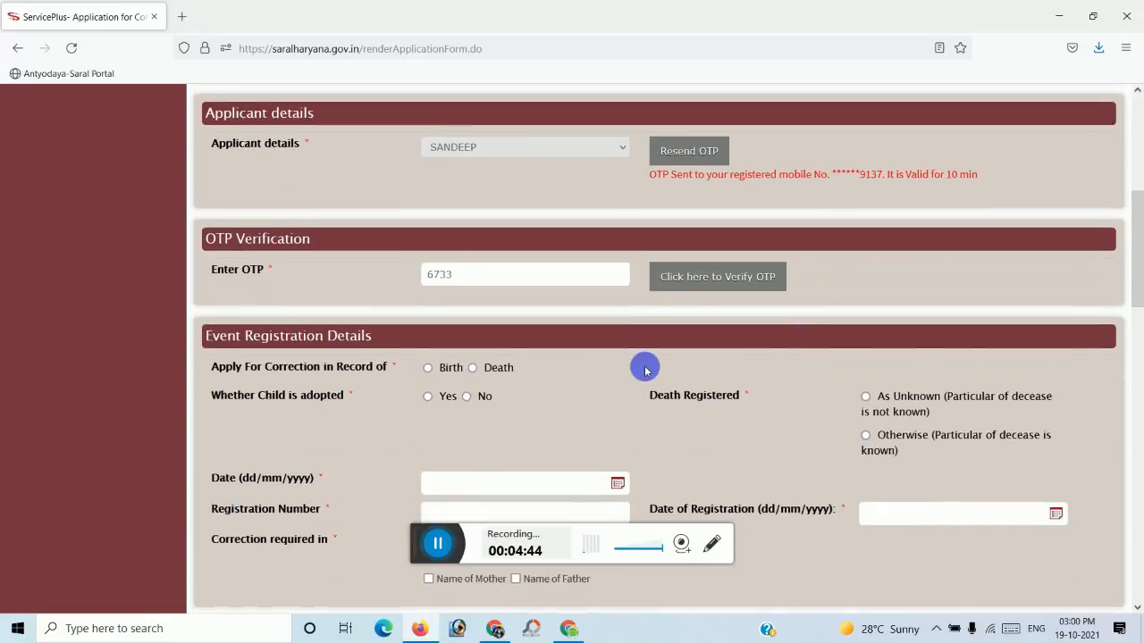
scroll(645, 369, down, 1)
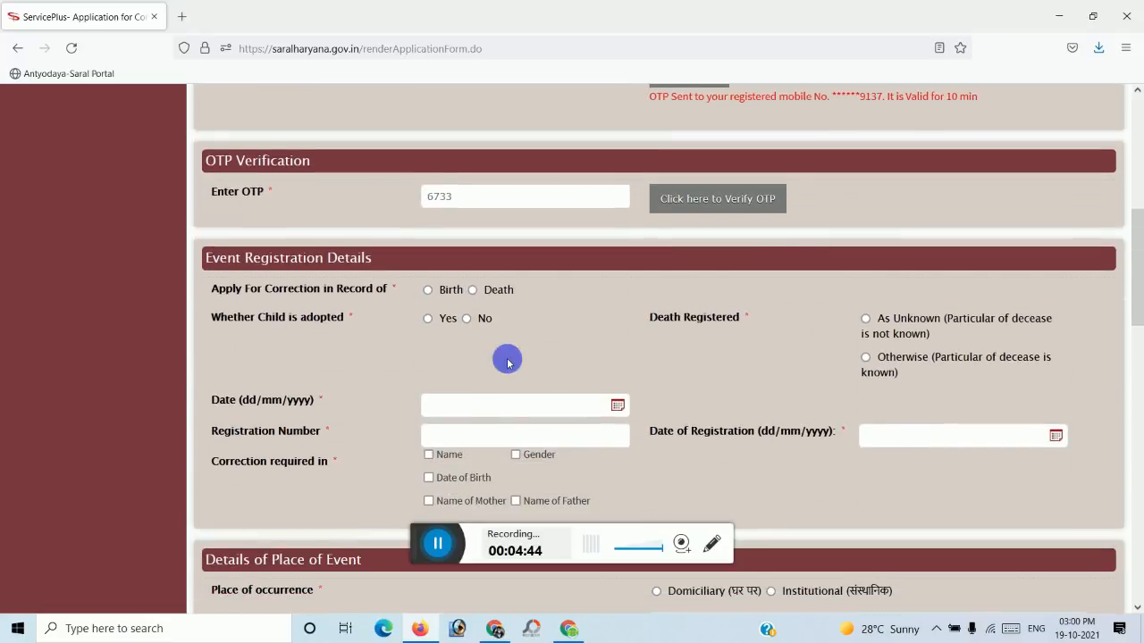
Apply for correction in a Birth record of a non-adopted child, filling in the date of birth, registration number and registration date 31/08/2003
click(428, 290)
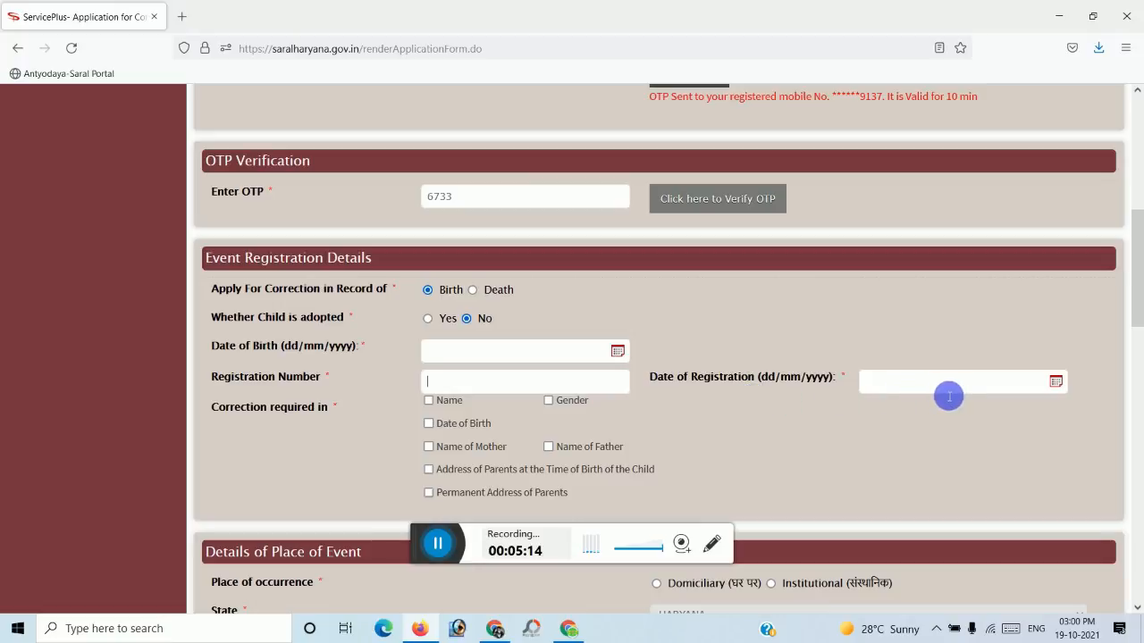
scroll(948, 396, down, 2)
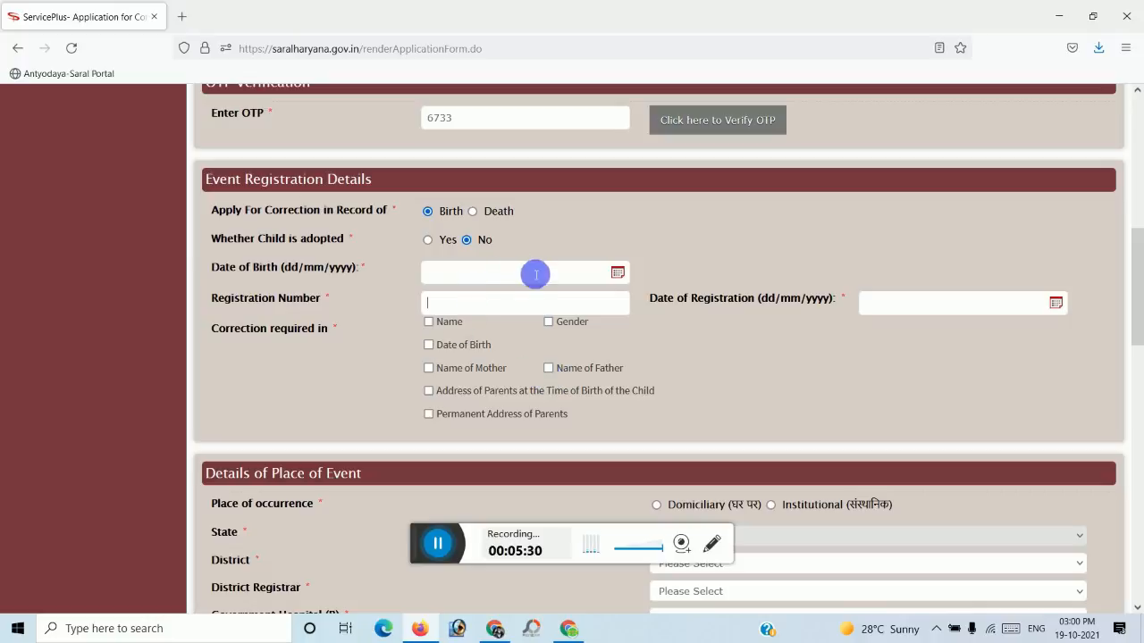
click(617, 276)
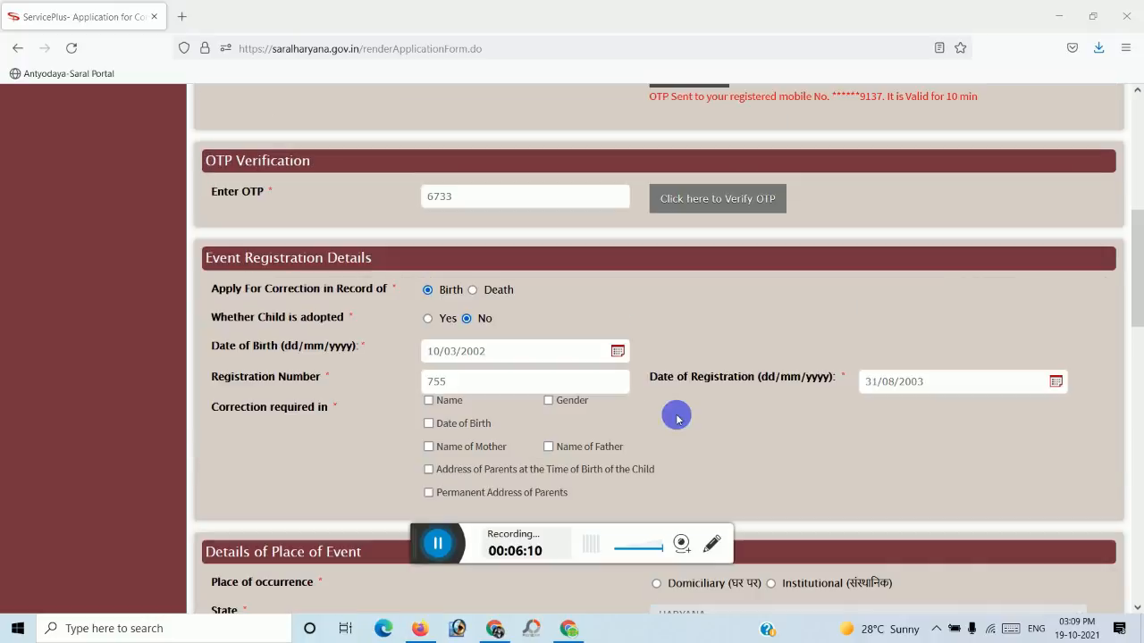
Mark Date of Birth and Name of Mother as the corrections required
scroll(677, 414, down, 1)
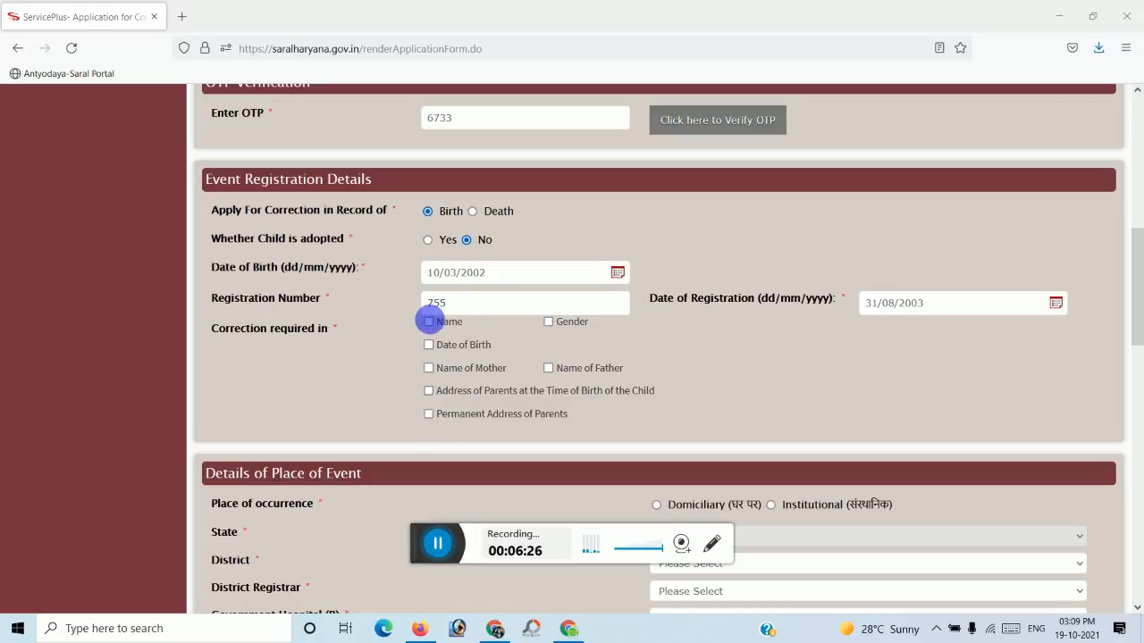
click(437, 544)
click(428, 344)
click(428, 367)
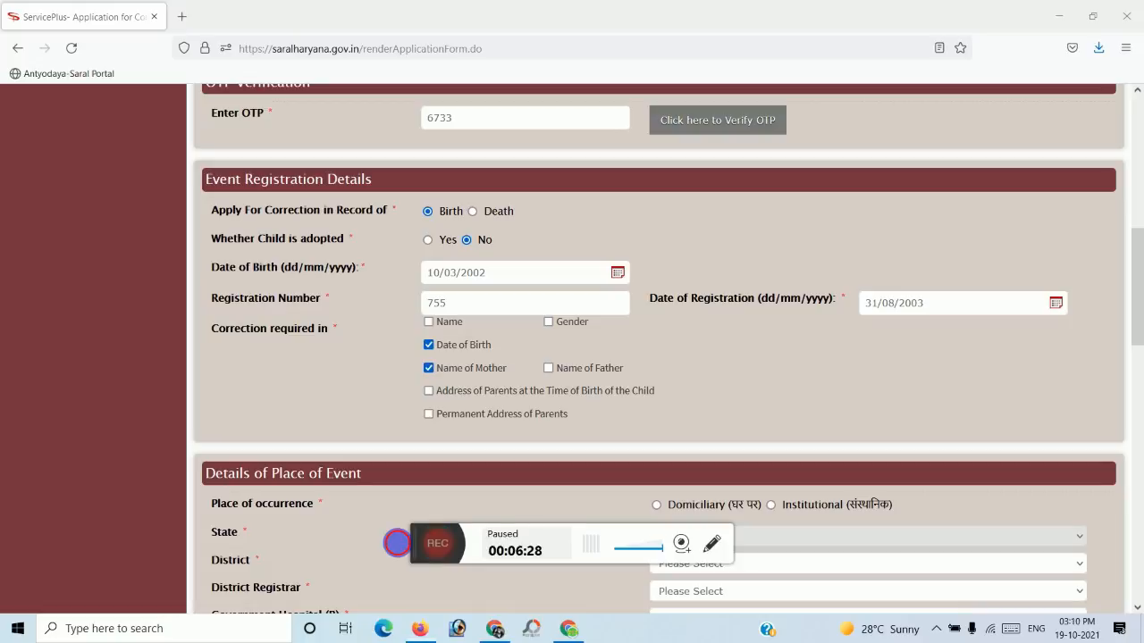
Fill in the place of event as Domiciliary and Rural, with district registrar KAITHAL, birthplace and village in English and Hindi, and police station SIWAN
scroll(581, 418, down, 3)
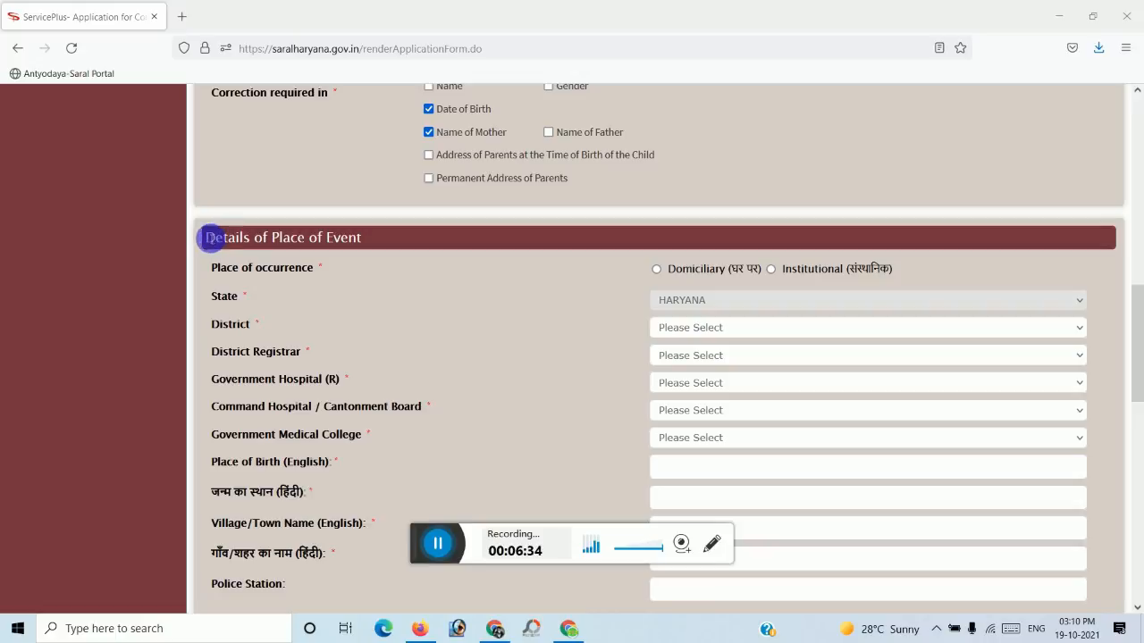
drag(203, 237, 366, 234)
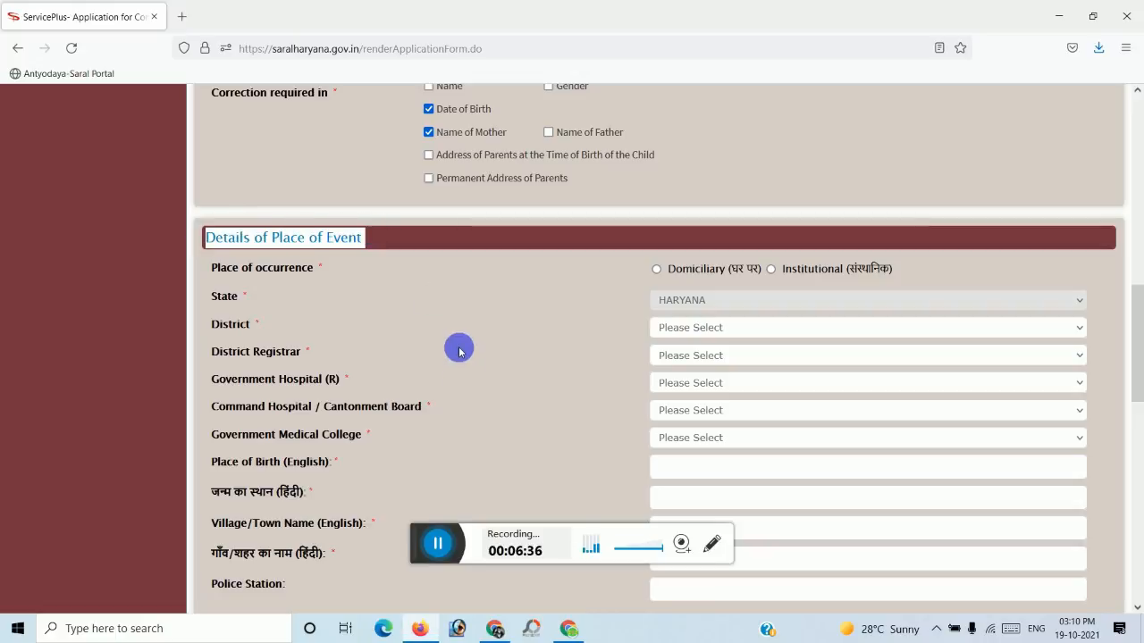
click(438, 547)
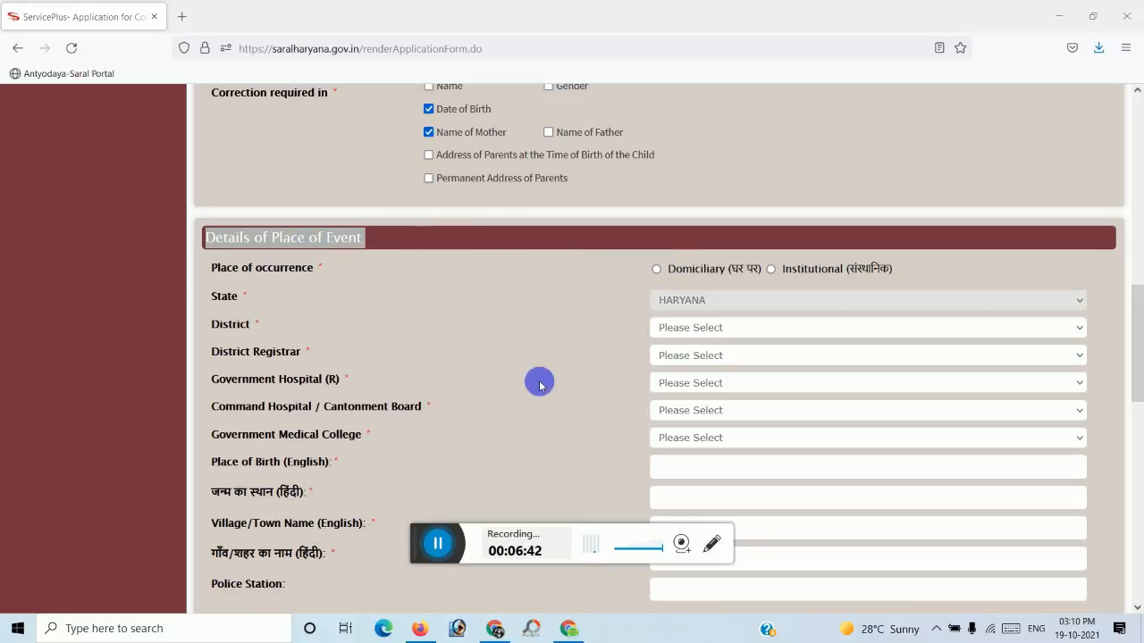
scroll(598, 332, down, 2)
click(565, 265)
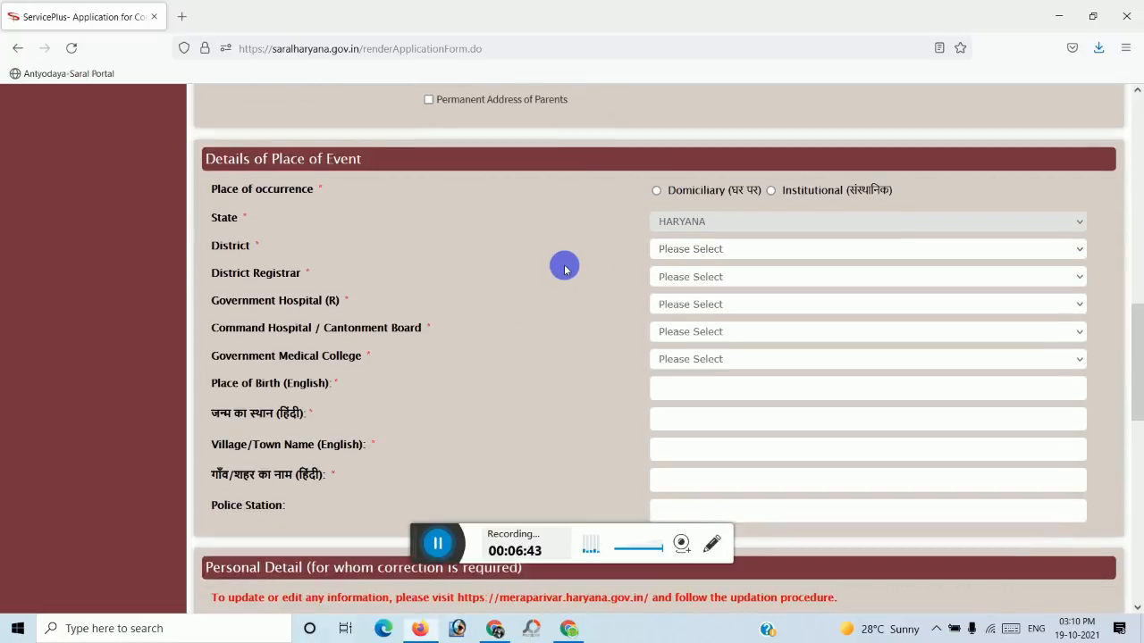
click(656, 192)
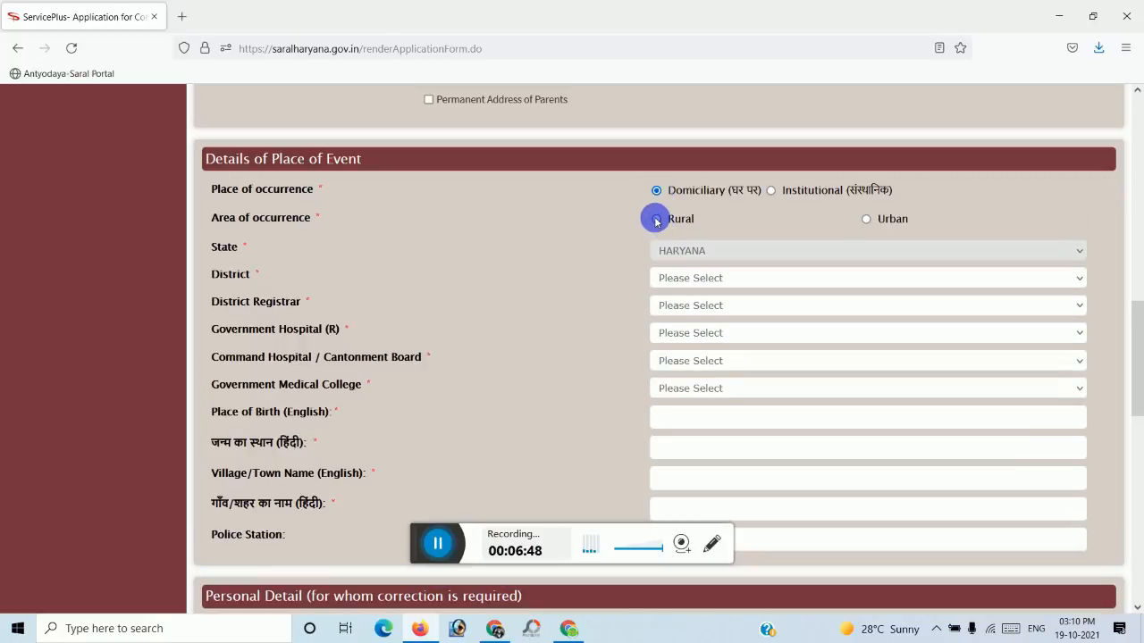
click(656, 220)
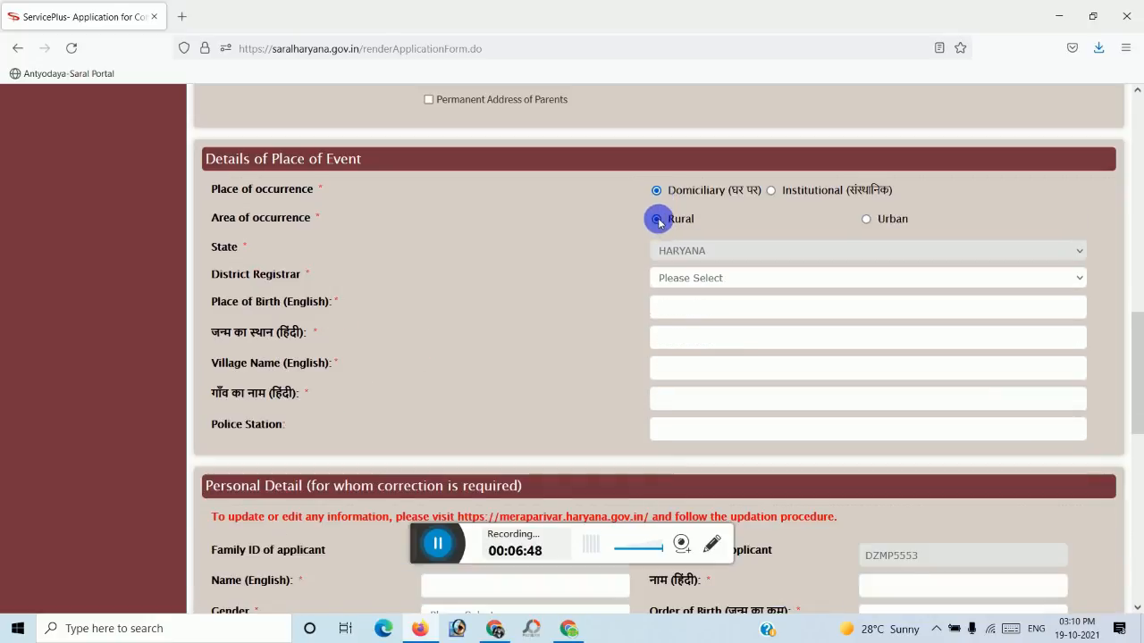
click(707, 278)
click(691, 475)
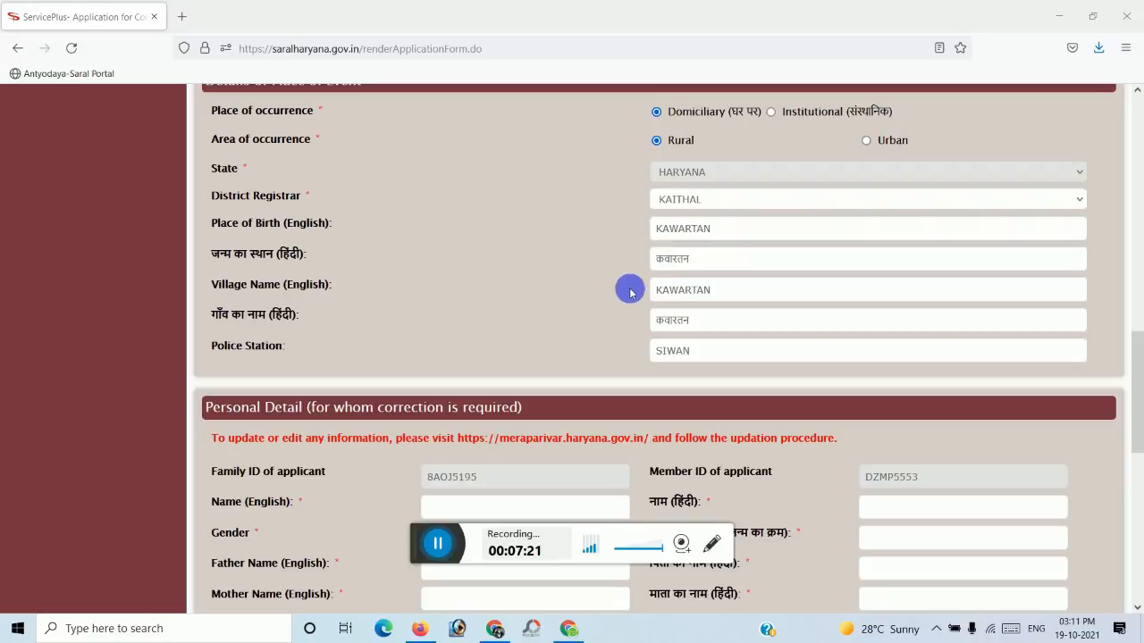
Complete the Personal Detail section with the person's and parents' names in both languages, gender Male, order of birth 03 and the mobile number
scroll(626, 304, down, 2)
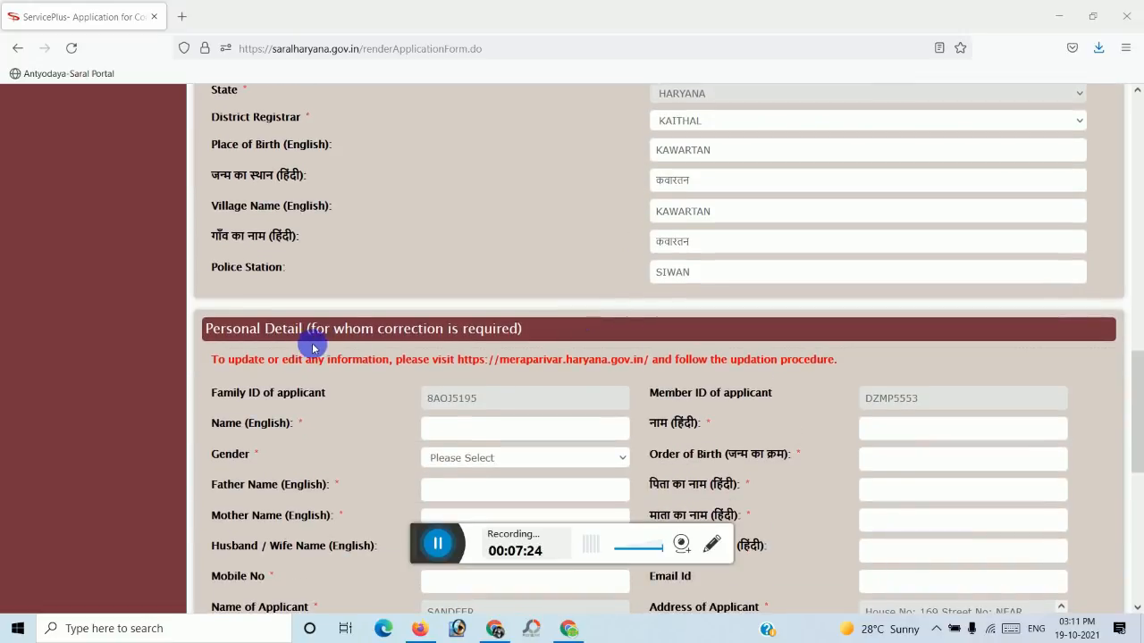
scroll(630, 365, down, 3)
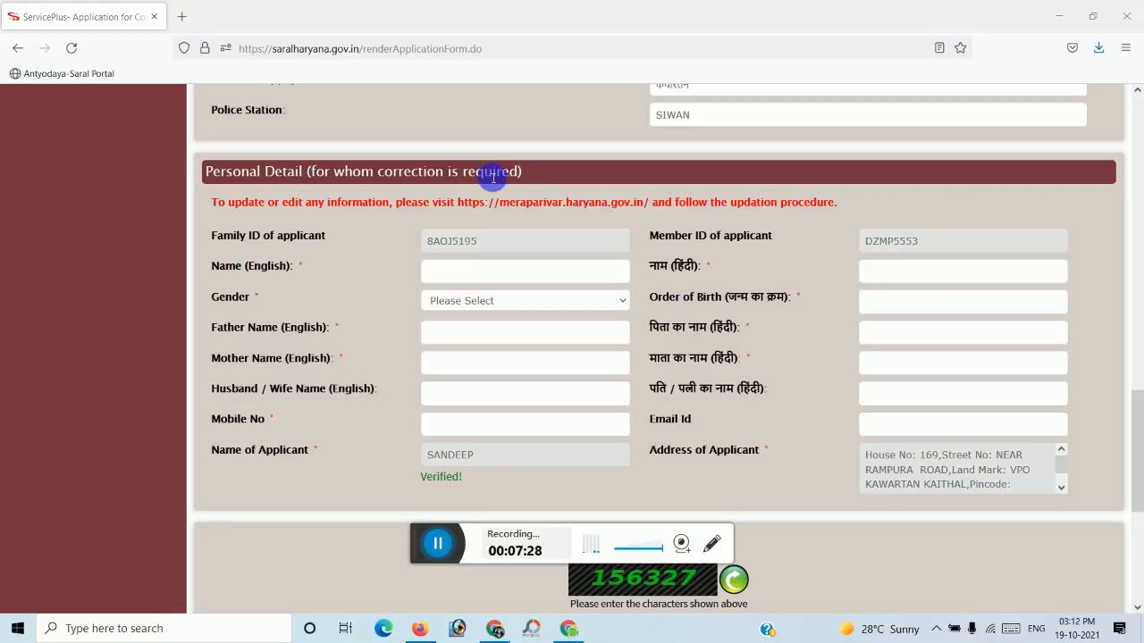
drag(531, 175, 205, 178)
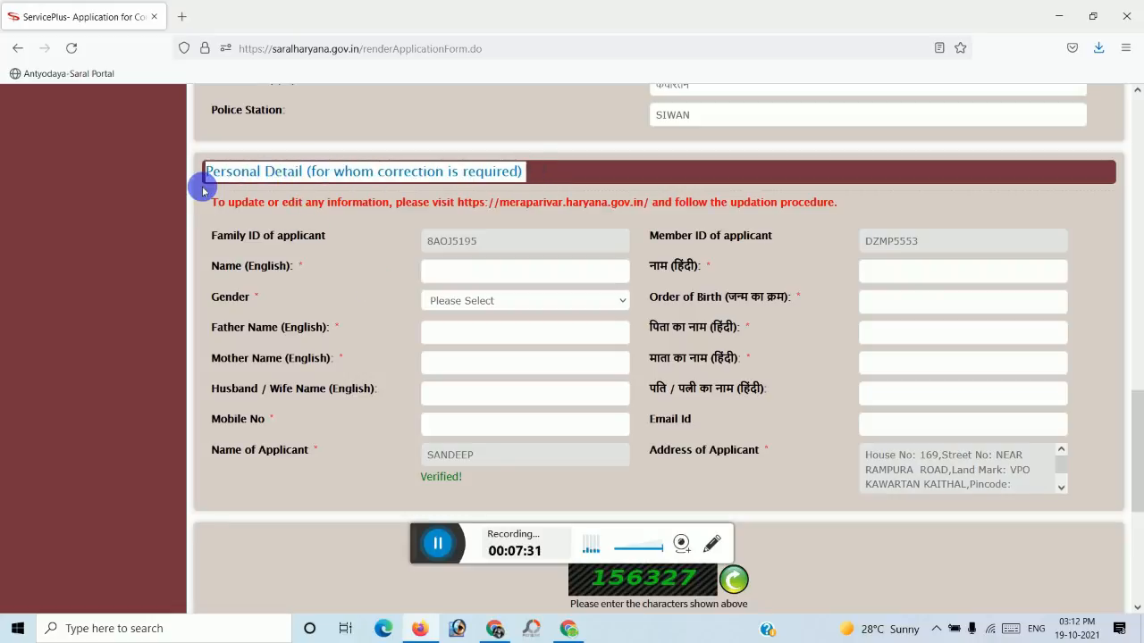
click(453, 552)
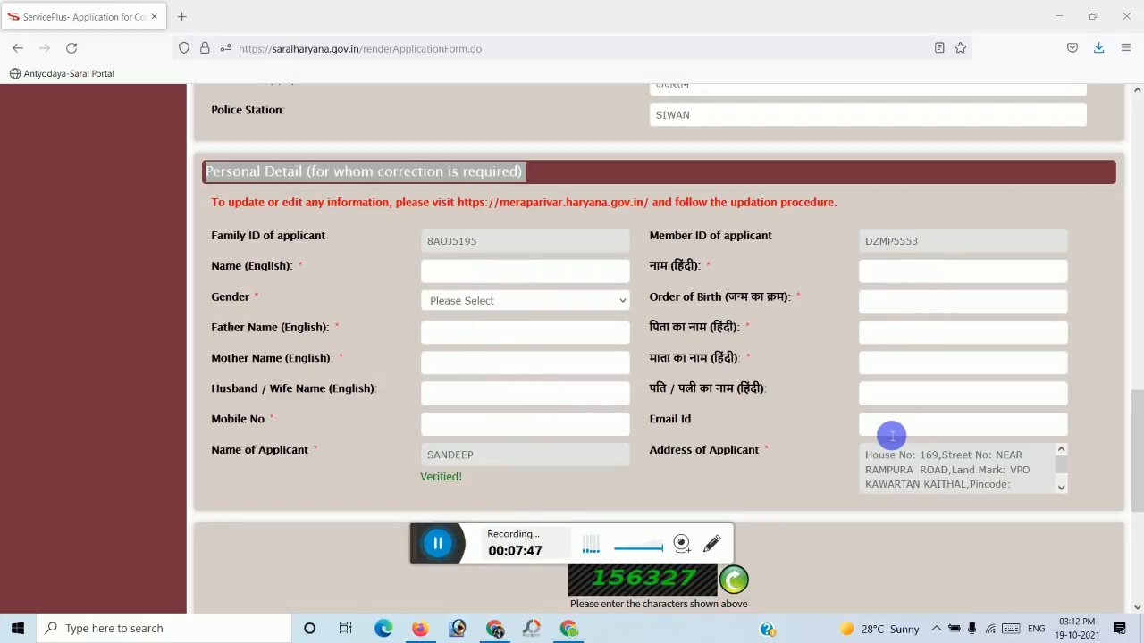
click(438, 547)
click(777, 415)
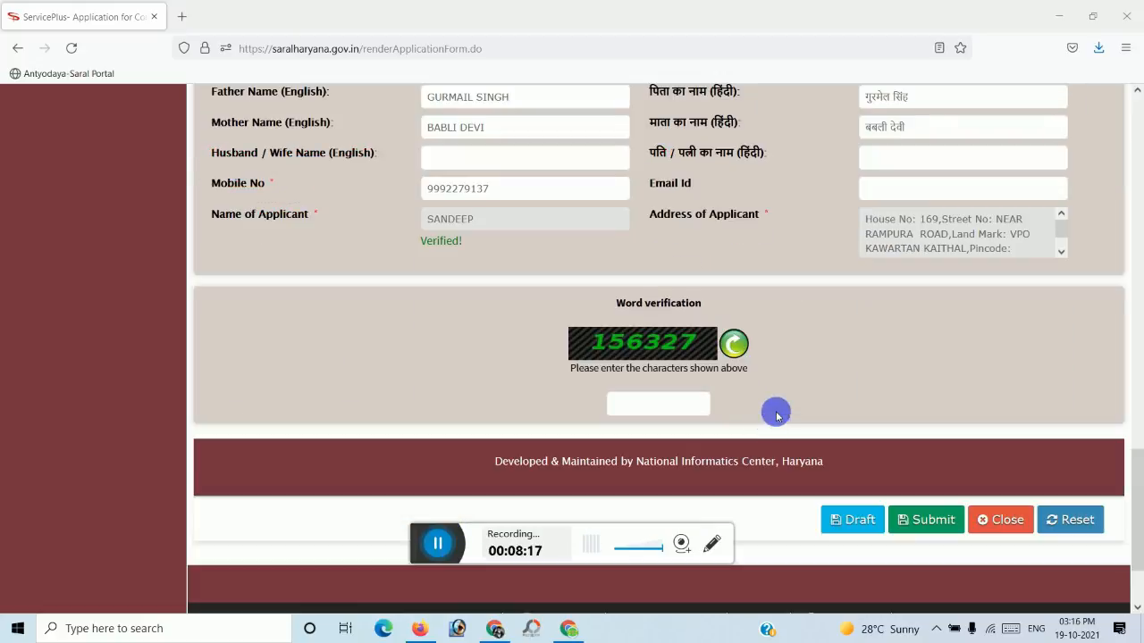
Enter the word verification characters and submit the correction application form
scroll(778, 410, up, 2)
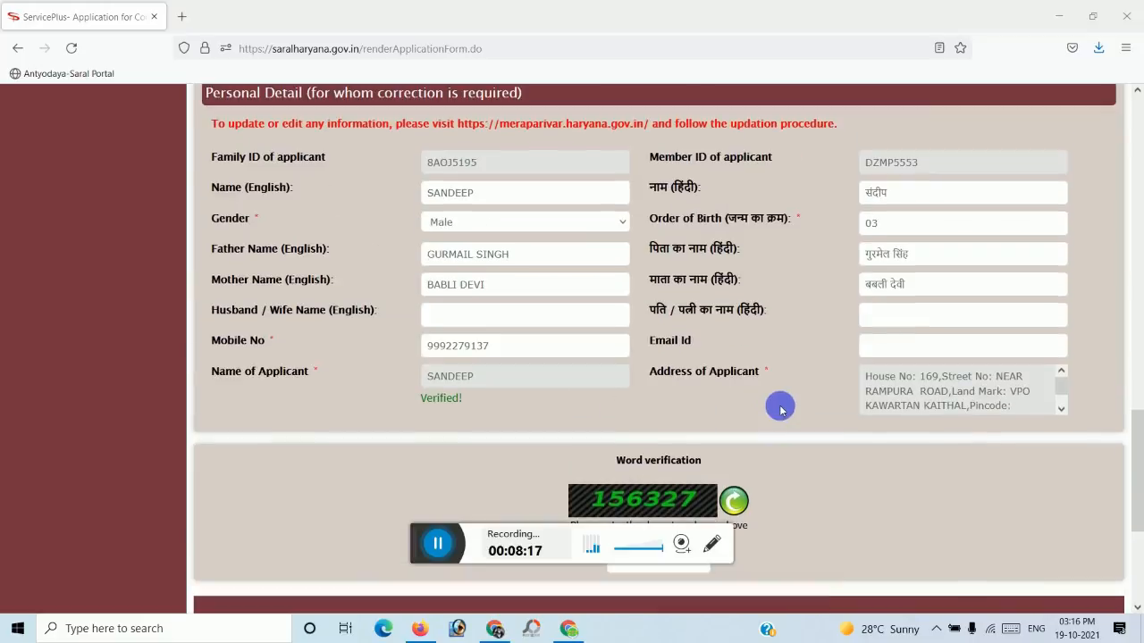
scroll(805, 385, down, 1)
scroll(759, 302, up, 2)
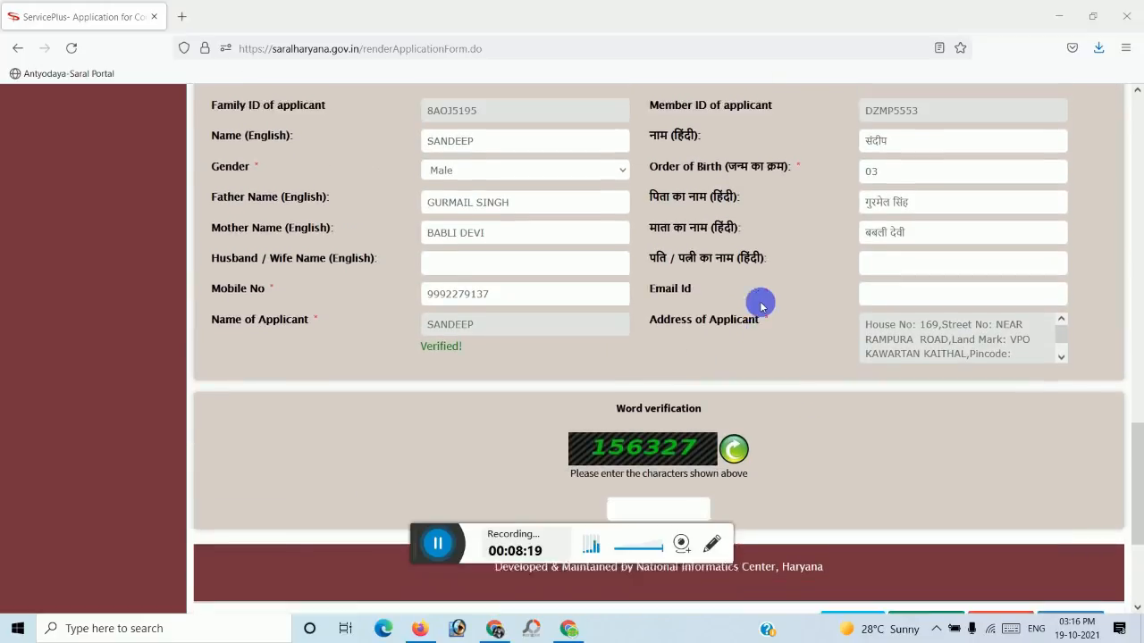
scroll(760, 302, down, 2)
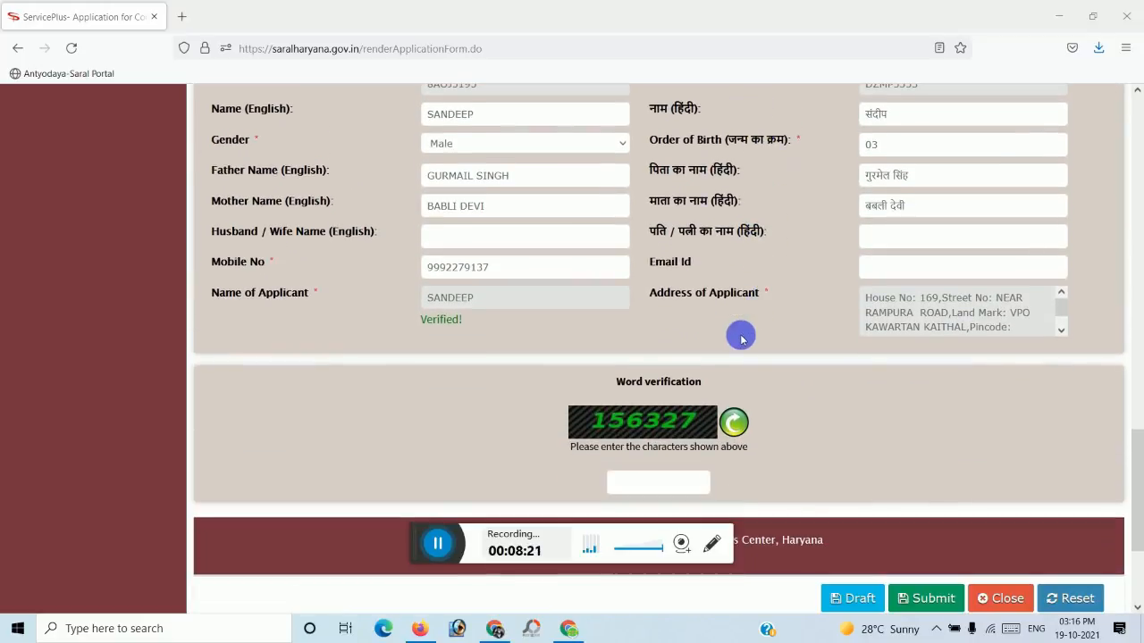
click(660, 487)
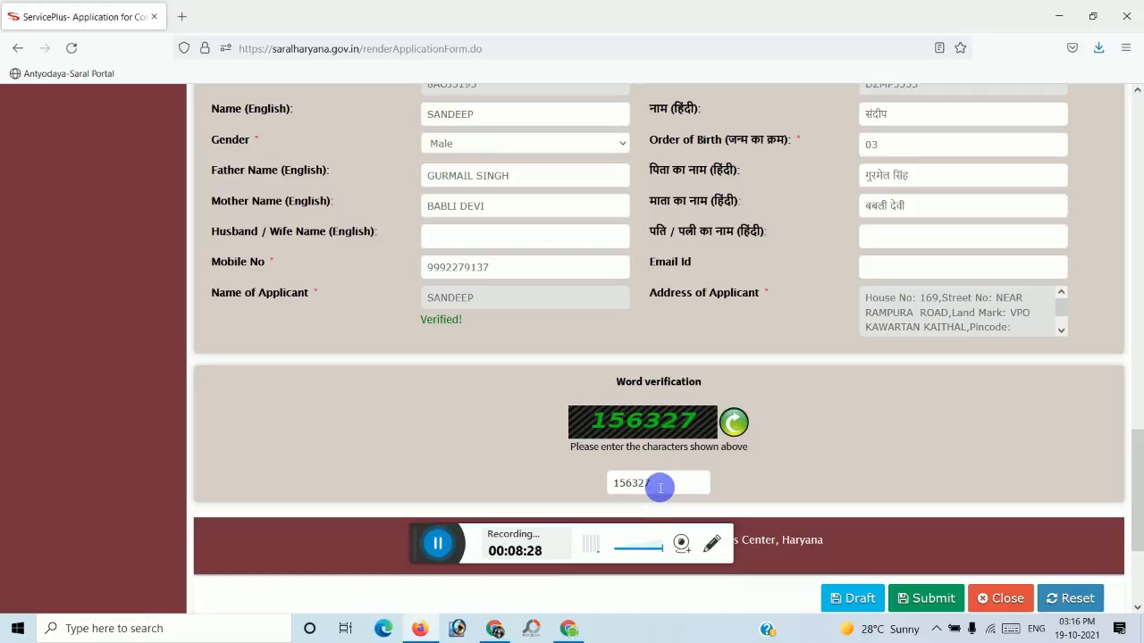
scroll(808, 429, down, 1)
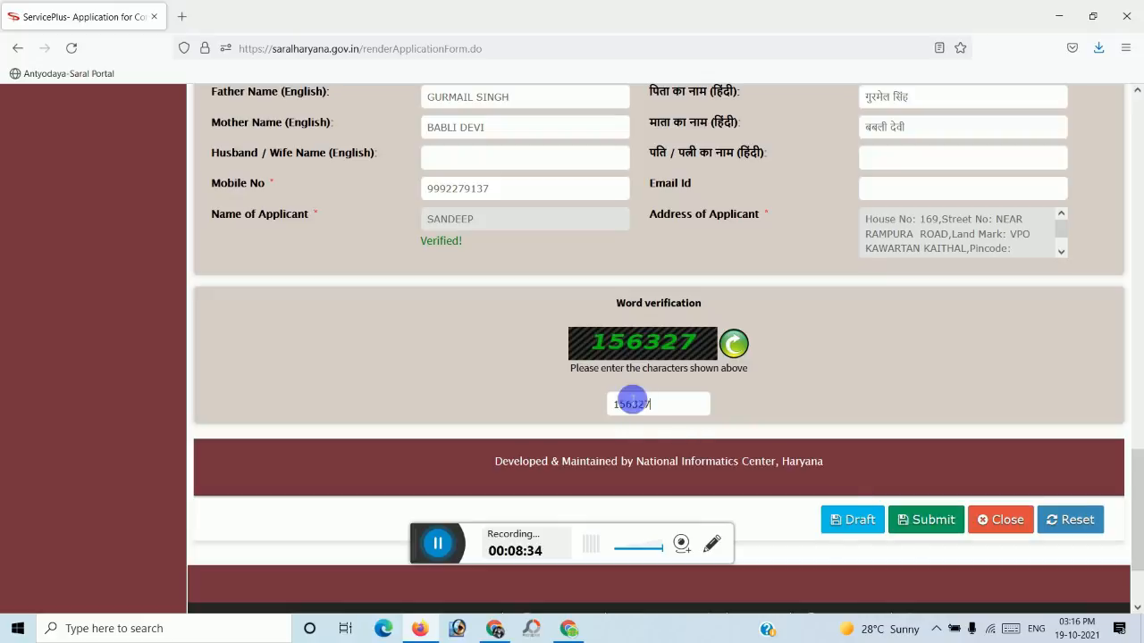
click(923, 526)
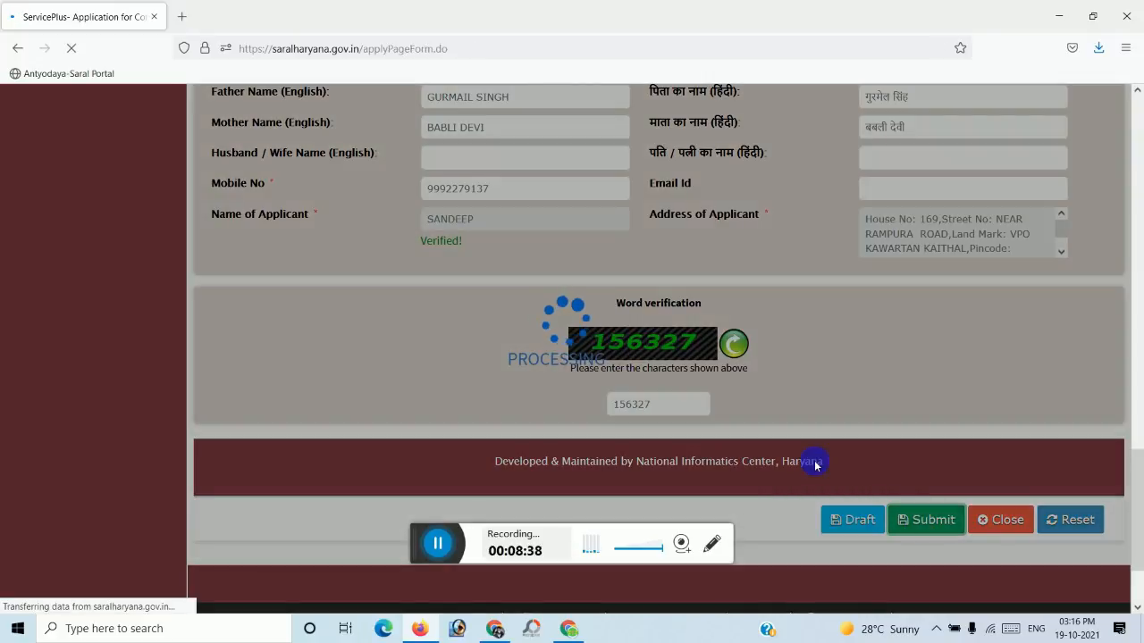
Review the application preview, checking the registration, place of event and personal details, the declaration and the office applied to
scroll(672, 268, up, 5)
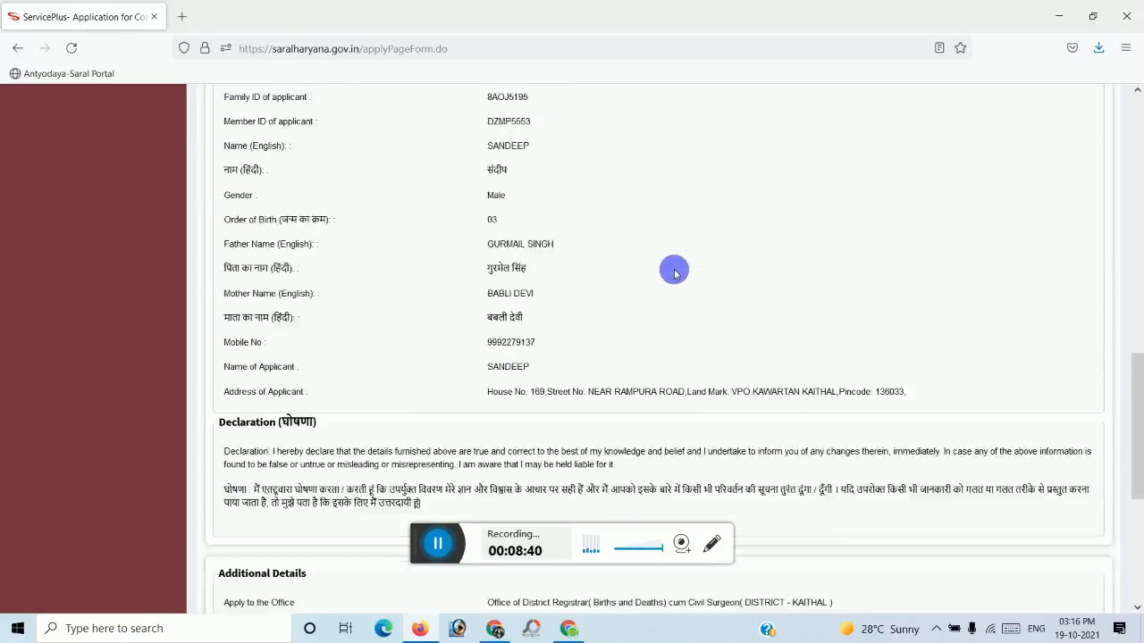
scroll(681, 295, up, 5)
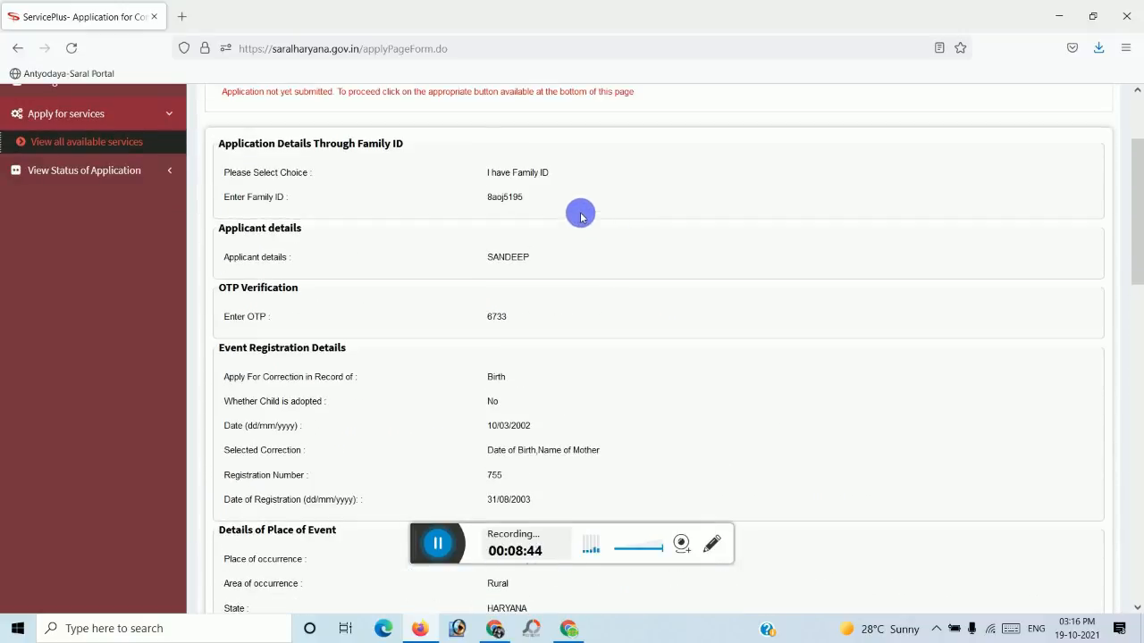
scroll(581, 223, down, 5)
scroll(523, 259, down, 2)
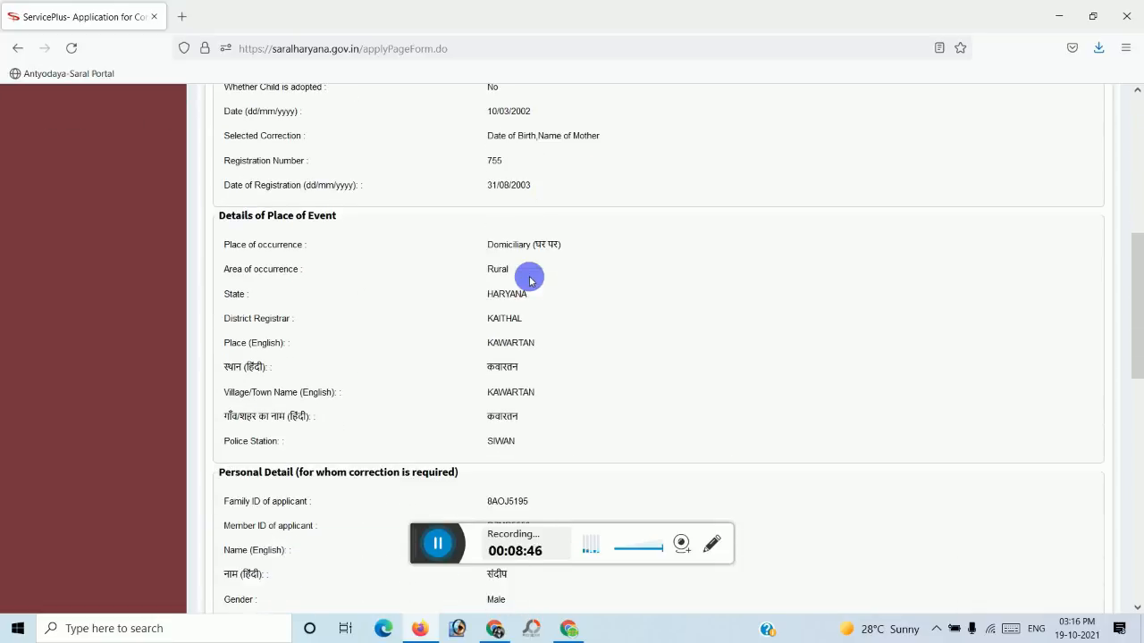
scroll(526, 294, down, 7)
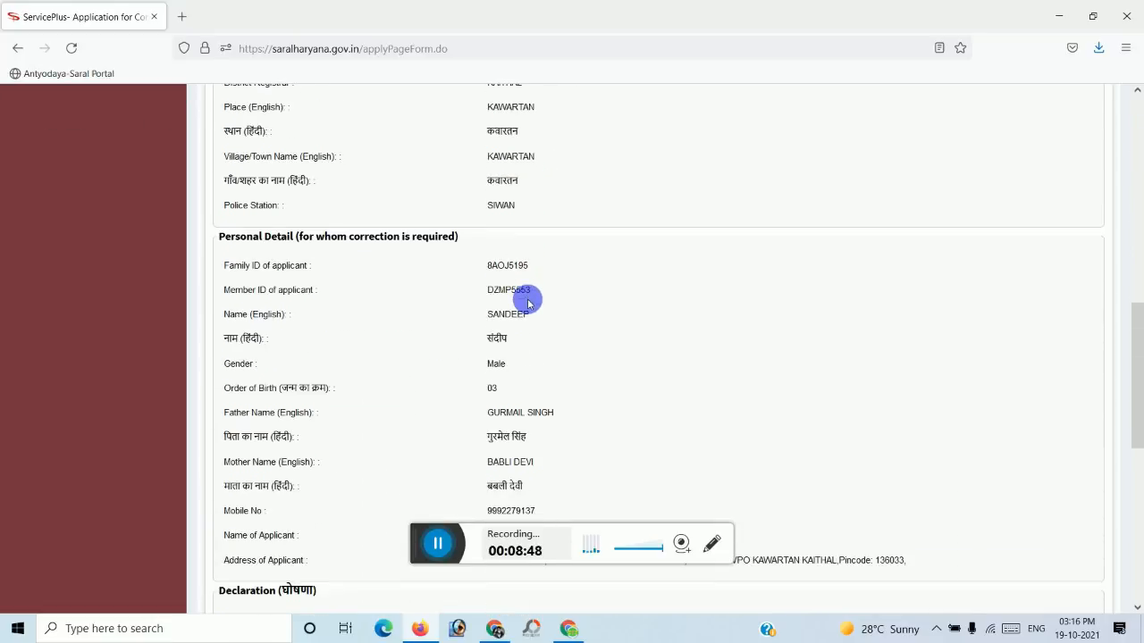
scroll(536, 305, down, 9)
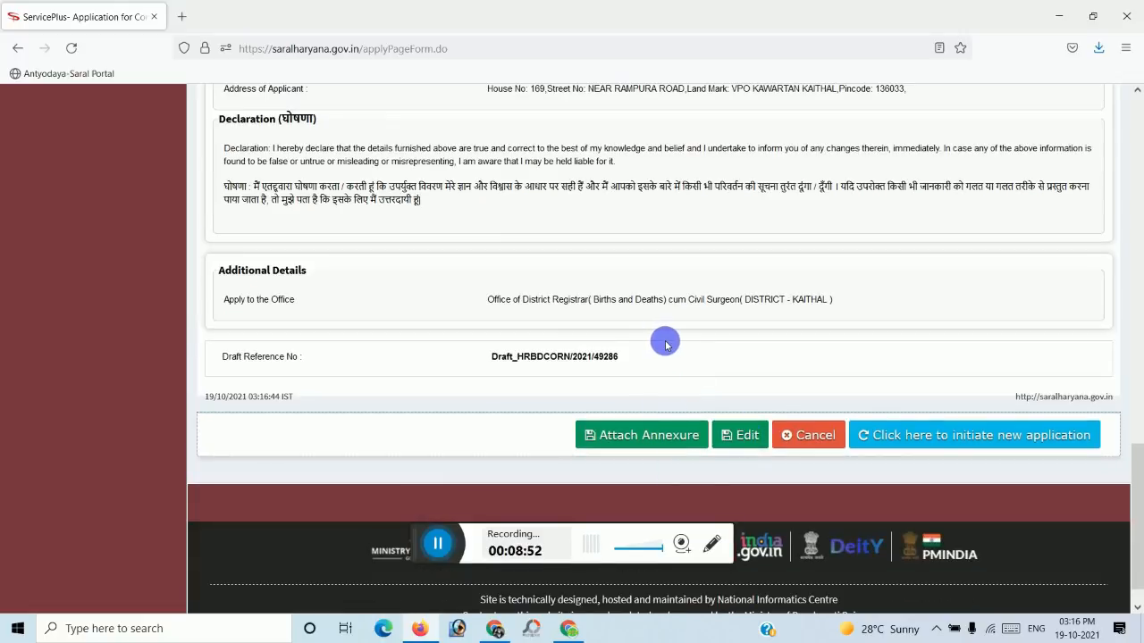
Finish checking the application preview and proceed to attaching the annexures
scroll(684, 384, up, 4)
scroll(682, 383, down, 4)
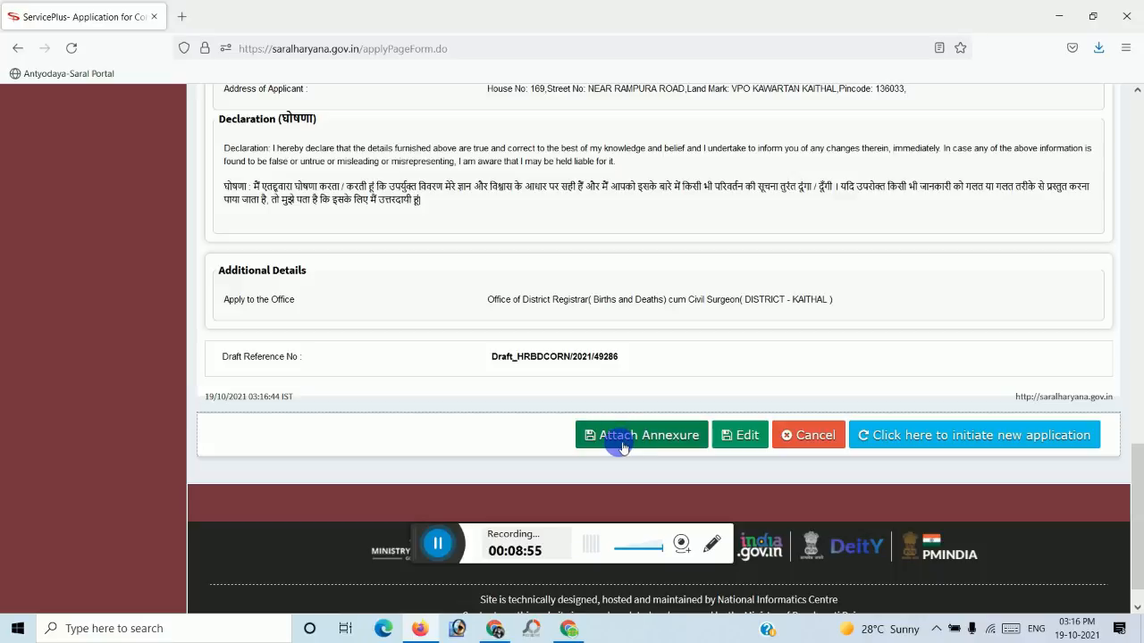
click(665, 447)
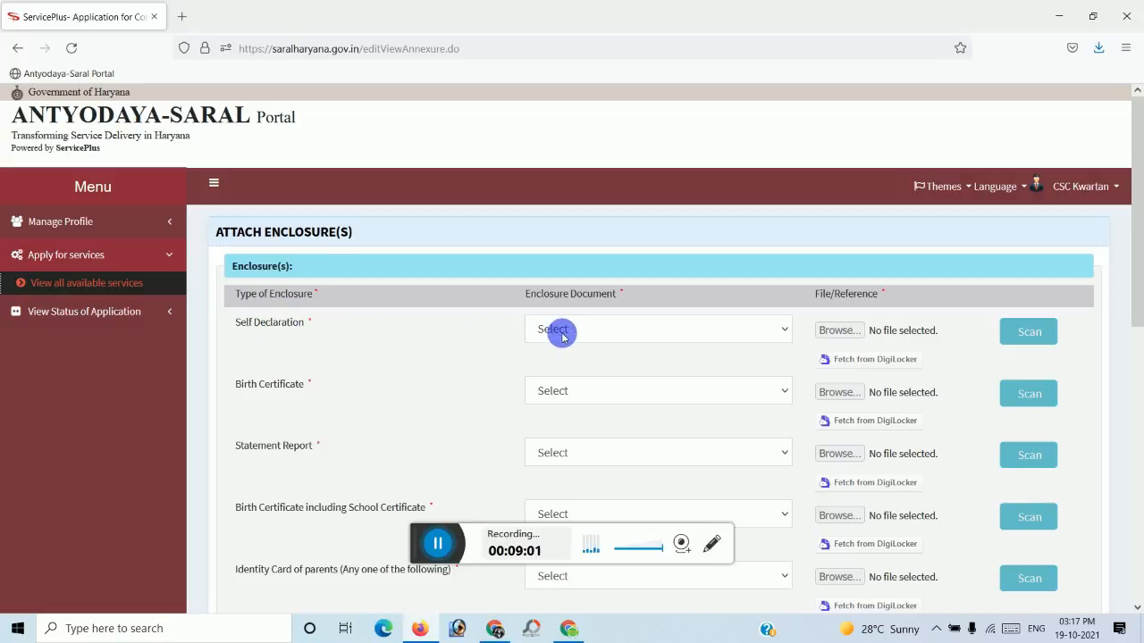
Choose Birth Certificate and Education Certificate of all other childrens for the school certificate enclosure and Aadhar Card for the parents' identity card
scroll(319, 394, down, 1)
scroll(320, 394, down, 3)
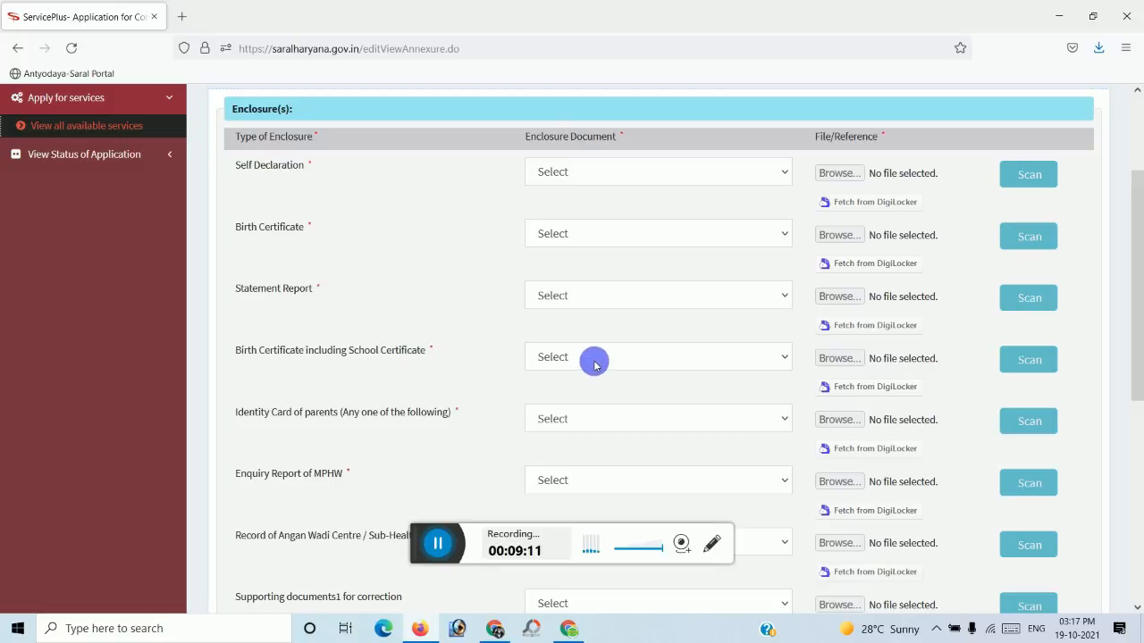
click(628, 357)
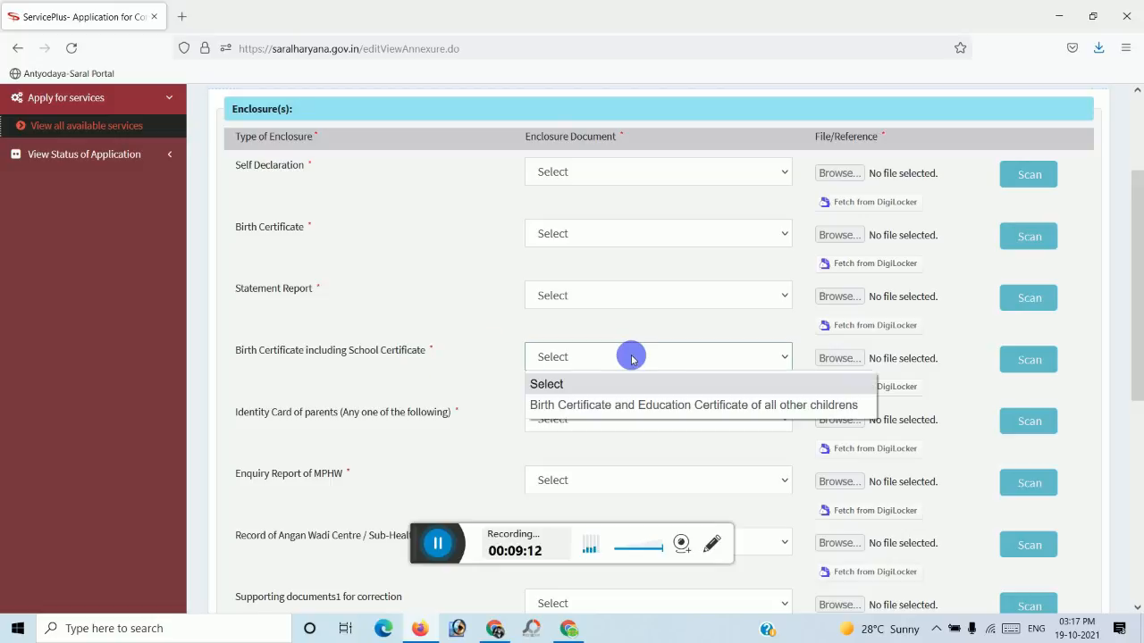
click(633, 406)
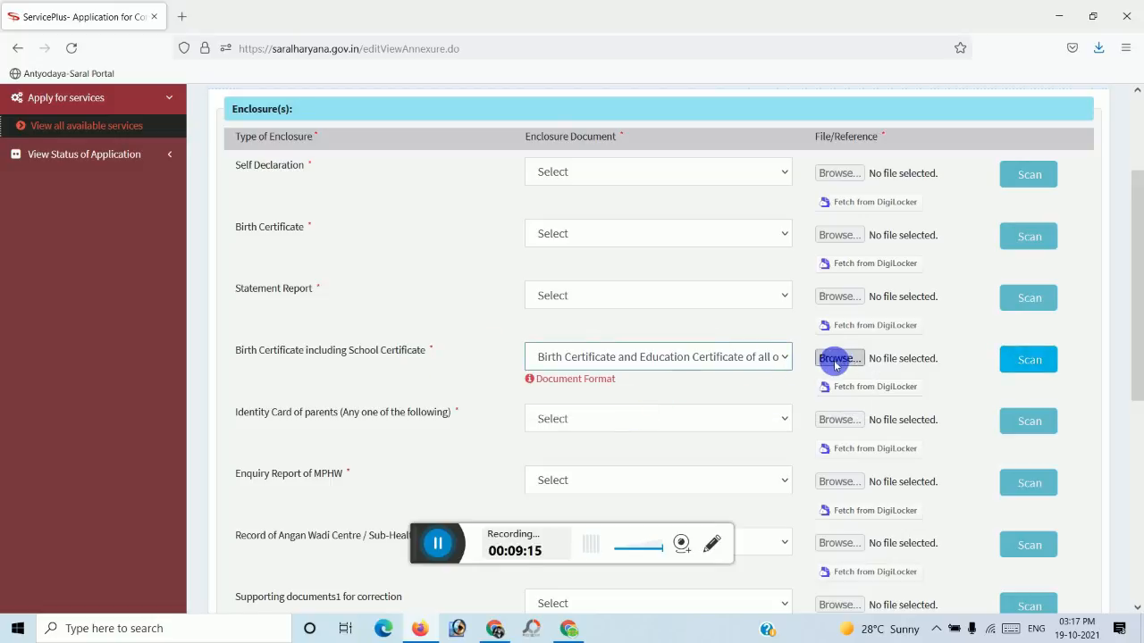
scroll(712, 390, down, 2)
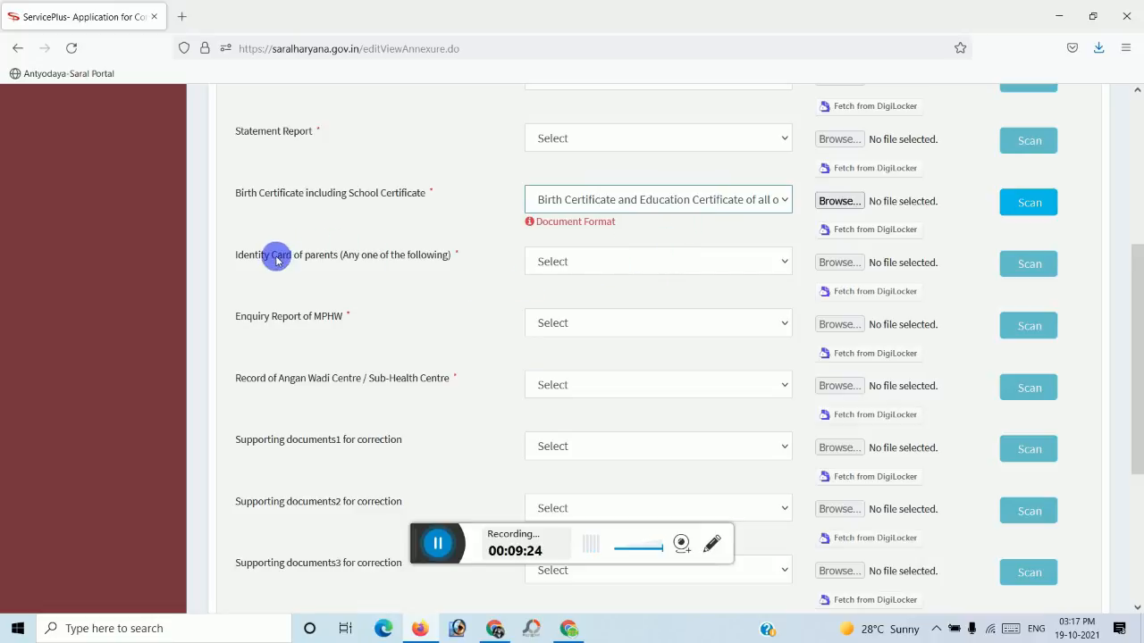
click(611, 264)
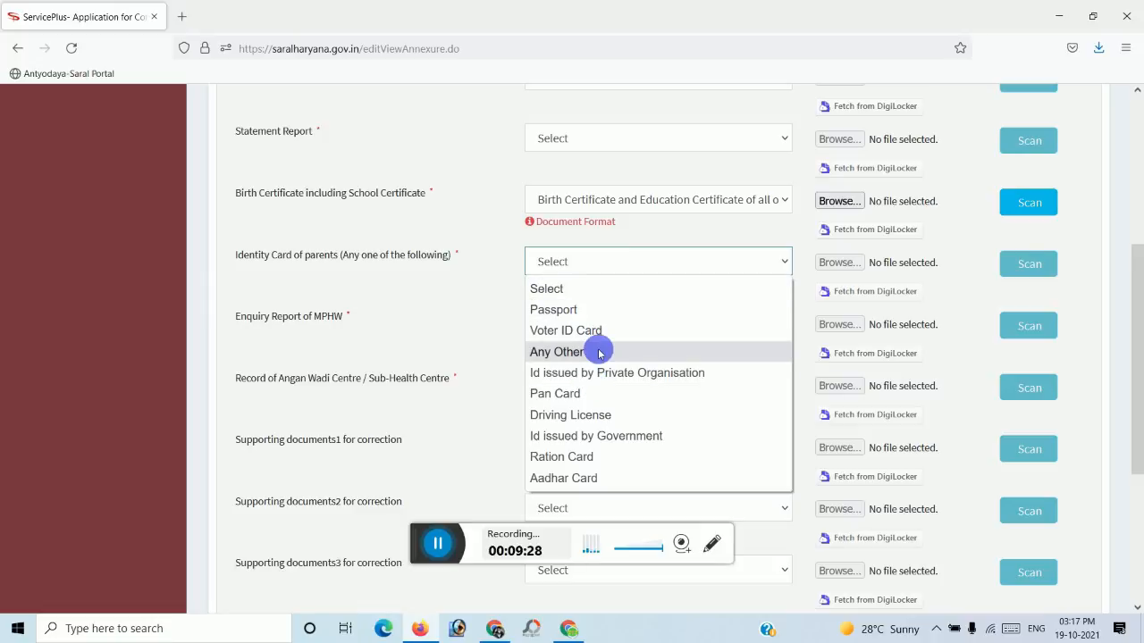
click(596, 480)
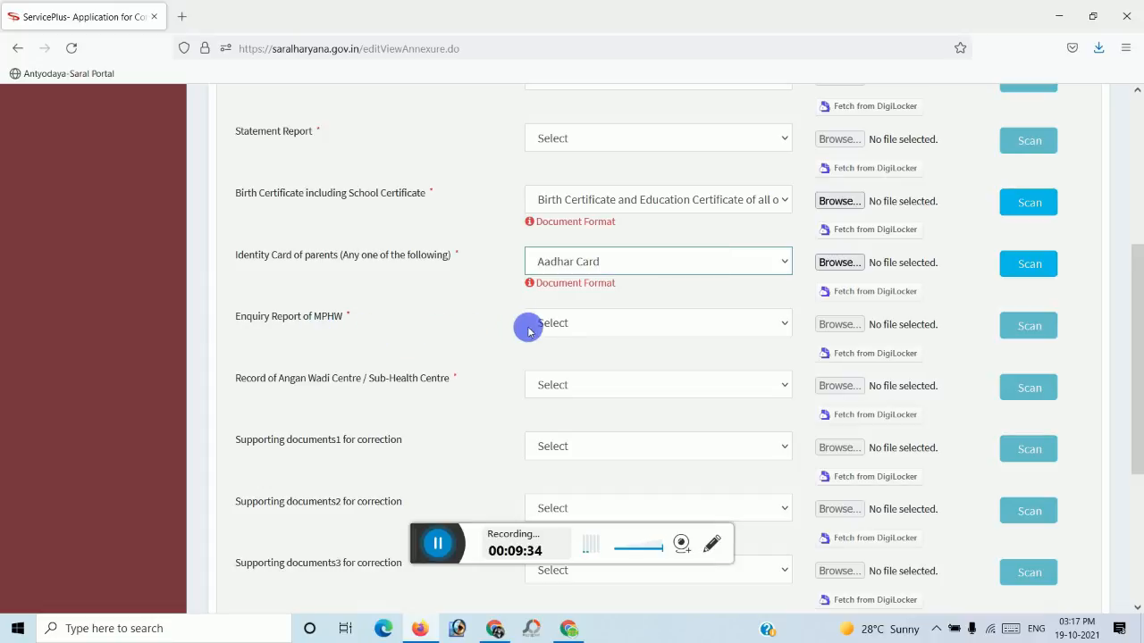
Choose the Multi Purpose Health Worker report for the MPHW enquiry and the rural-area record for the Angan Wadi Centre / Sub-Health Centre enclosure
click(600, 327)
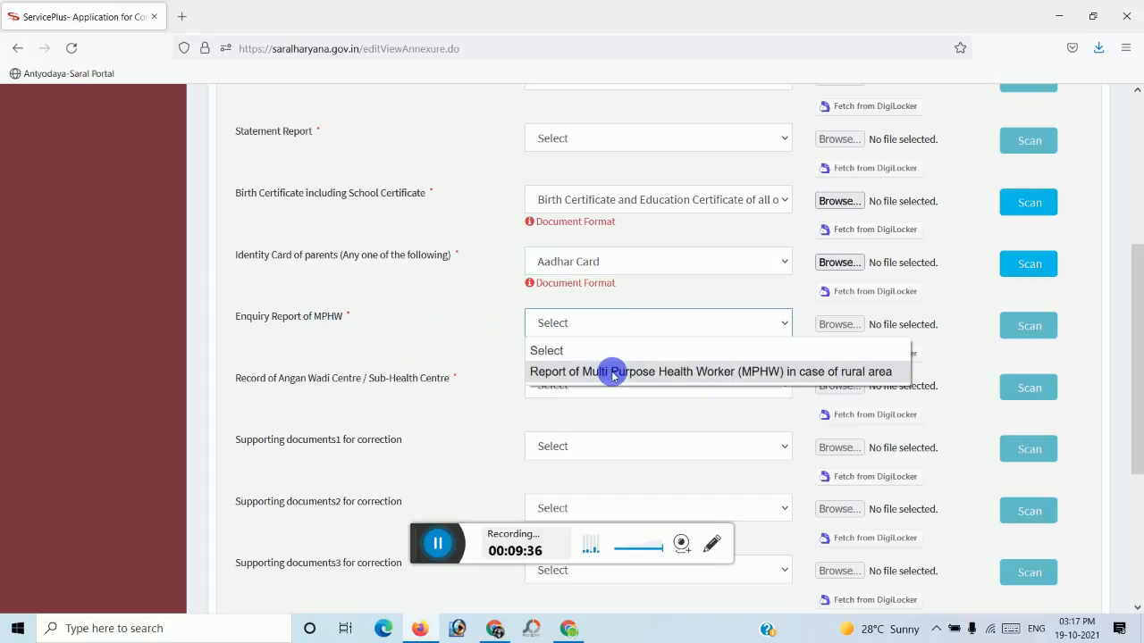
click(613, 371)
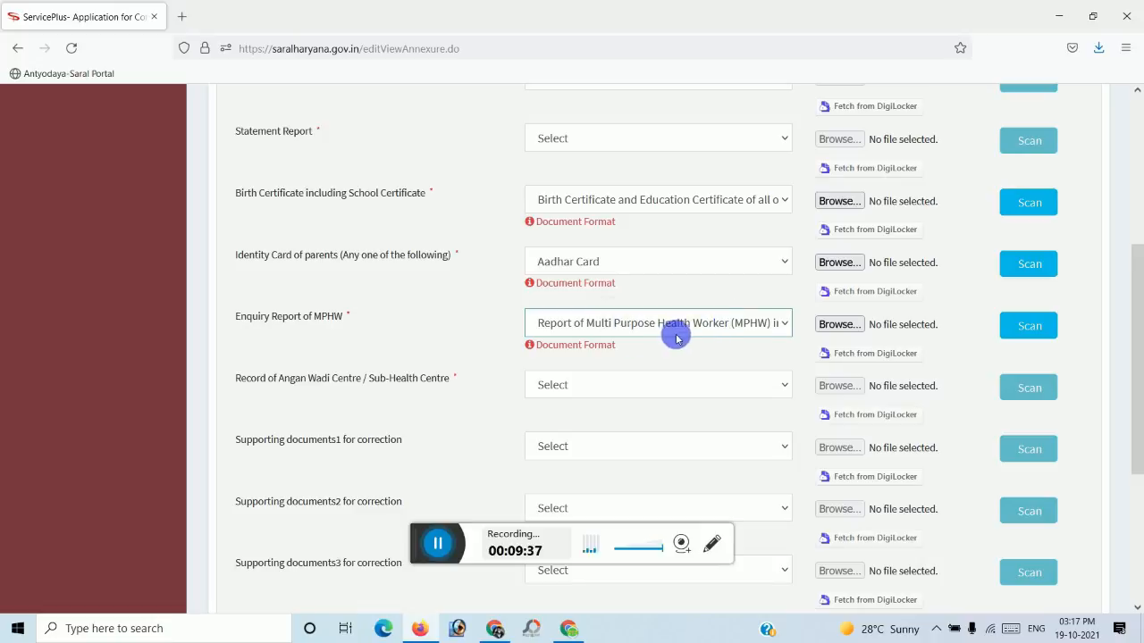
scroll(706, 331, down, 2)
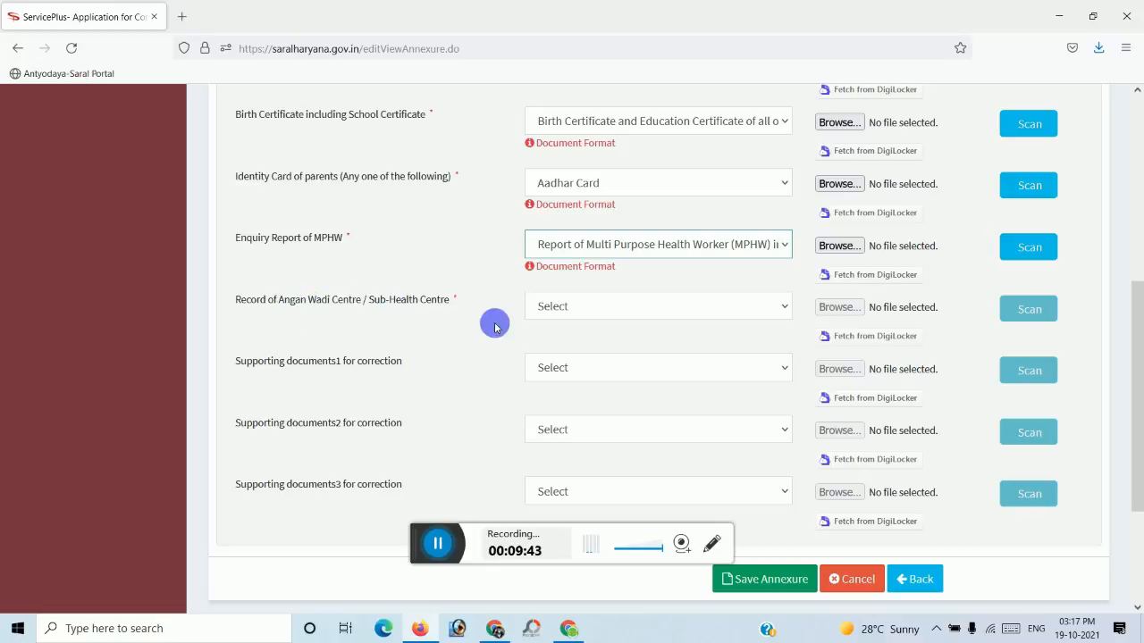
click(618, 319)
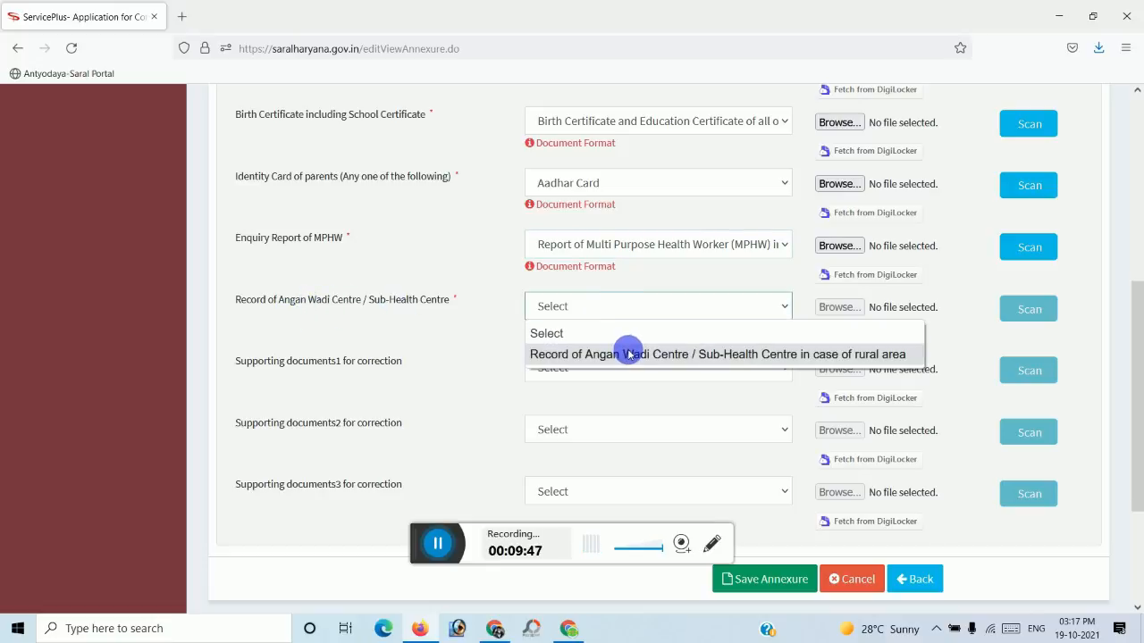
click(628, 353)
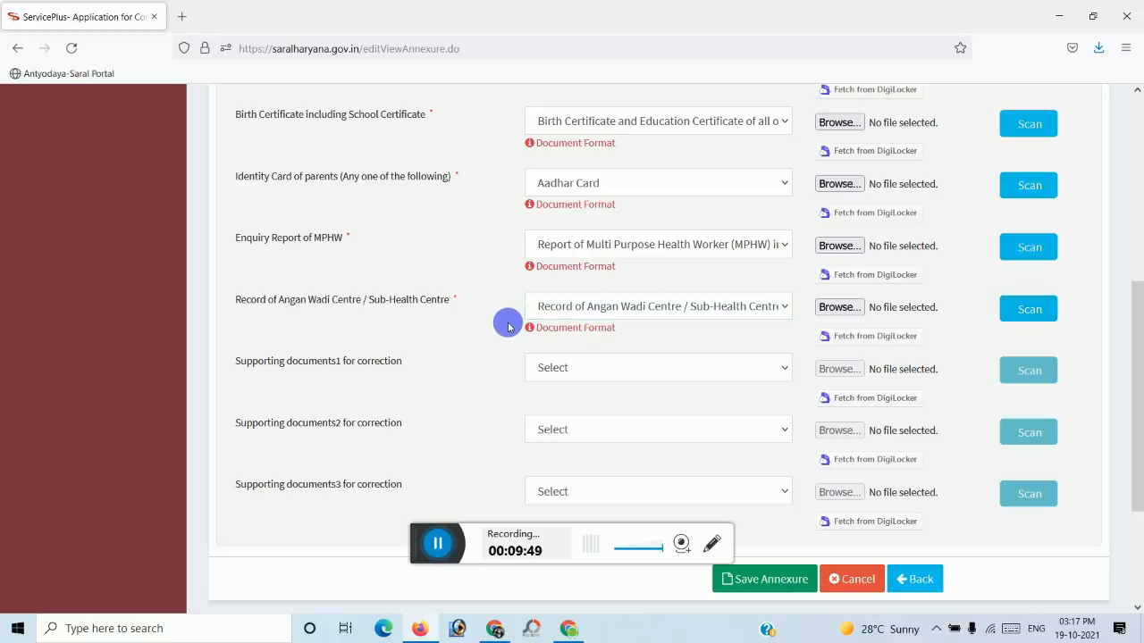
Examine the enclosure list to see which types are mandatory and which still need a document chosen
scroll(512, 340, down, 1)
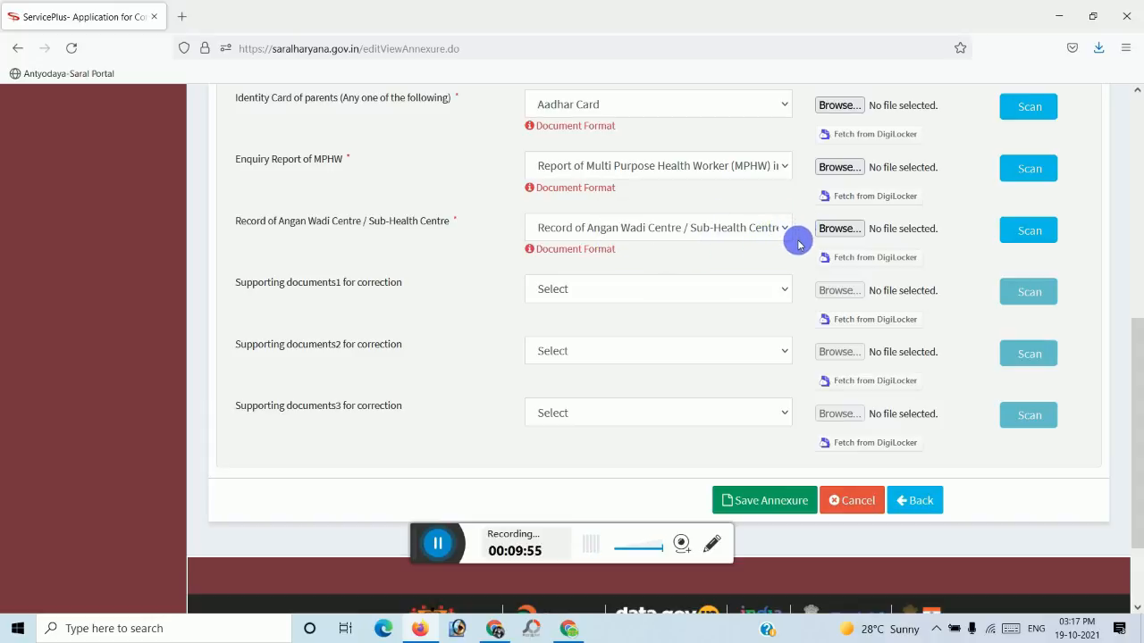
scroll(798, 244, up, 2)
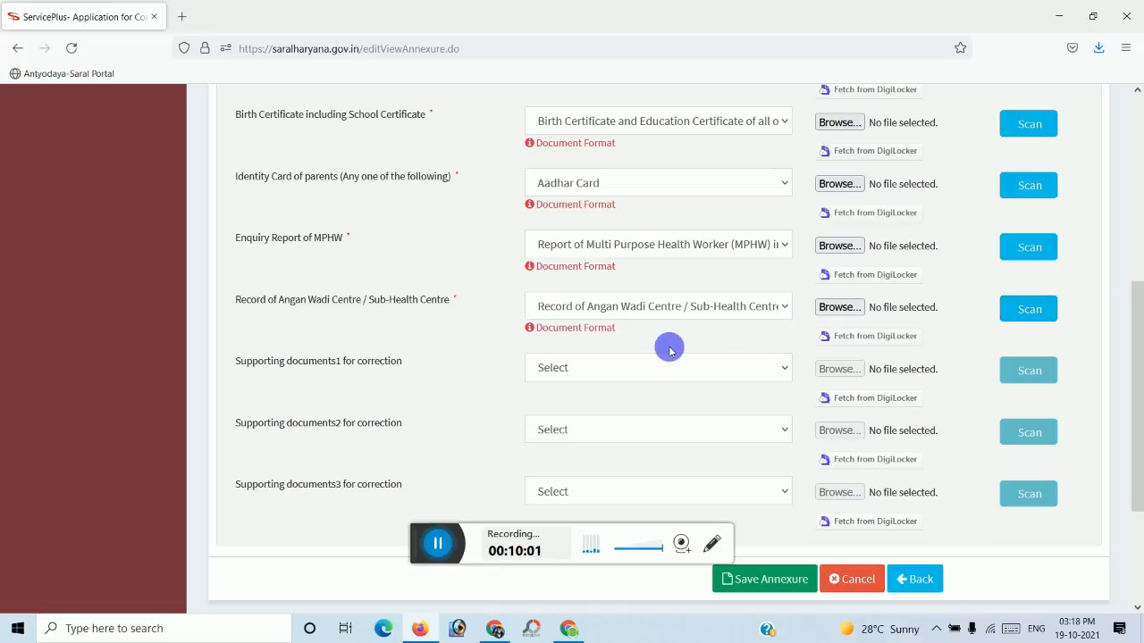
scroll(669, 350, down, 2)
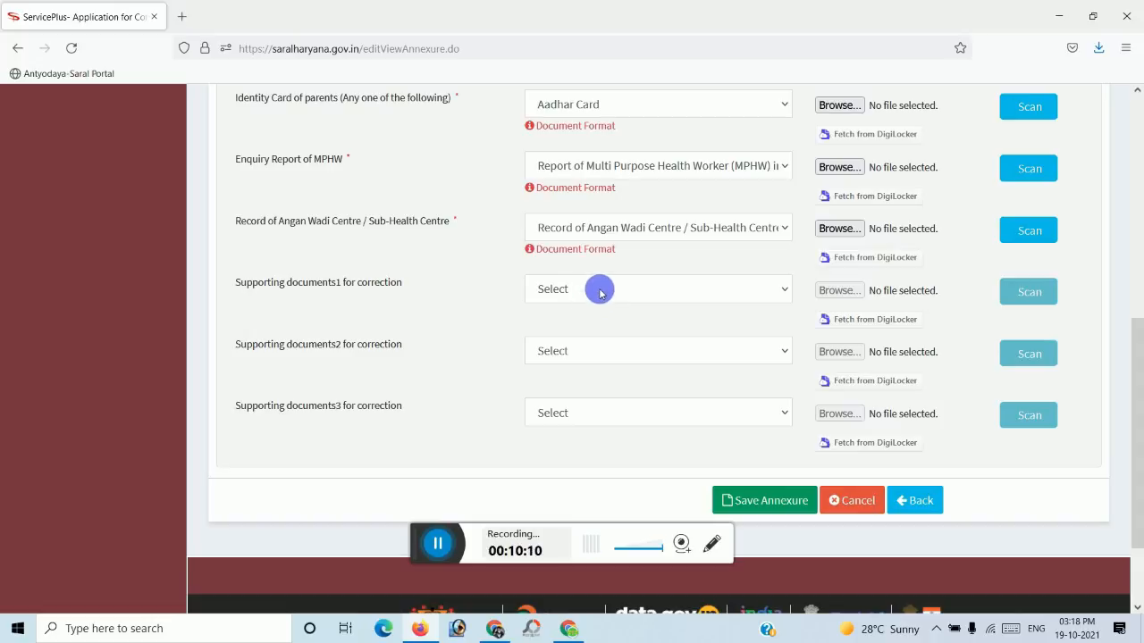
scroll(619, 303, up, 4)
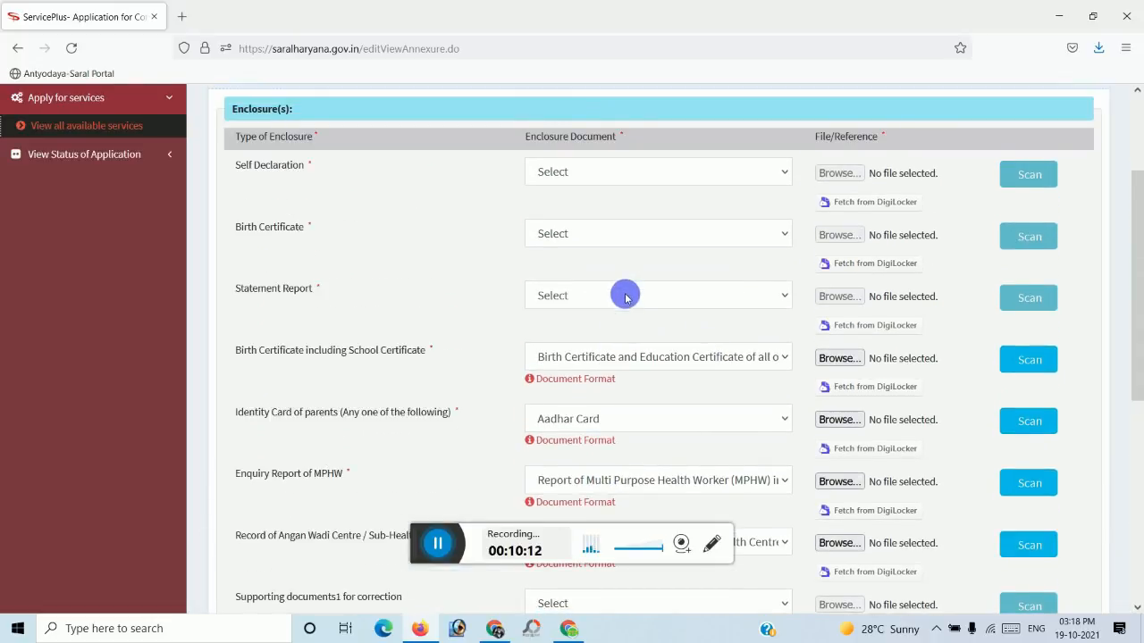
scroll(624, 298, down, 2)
scroll(610, 326, down, 2)
scroll(587, 383, up, 3)
scroll(588, 384, down, 3)
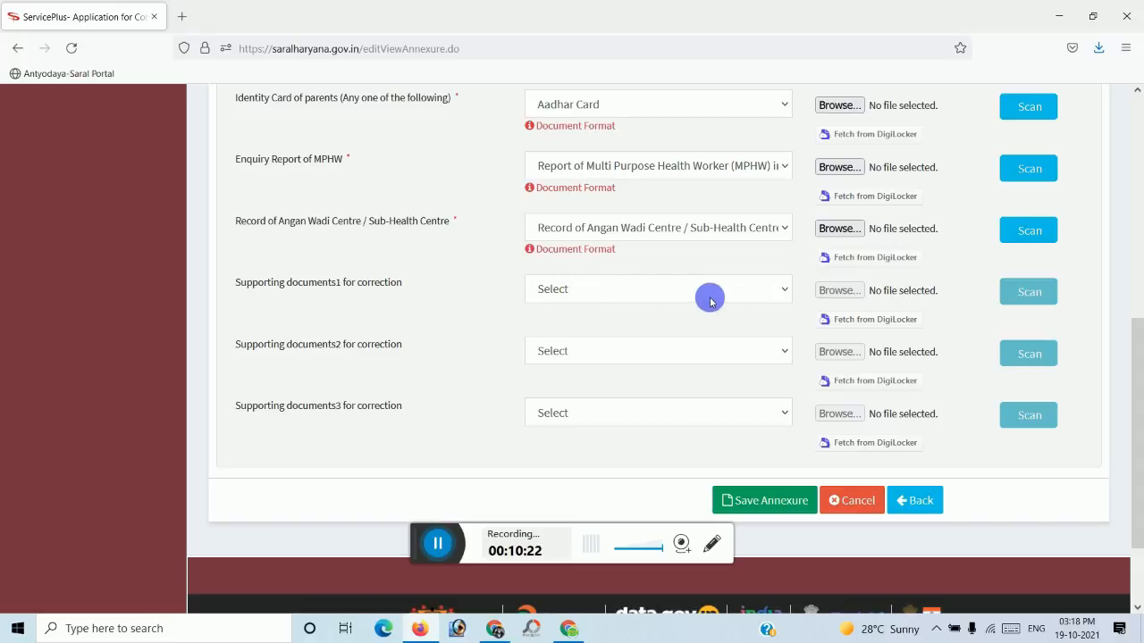
Choose the documents justifying the desired correction for Supporting documents1, Supporting documents2 and Supporting documents3
click(773, 296)
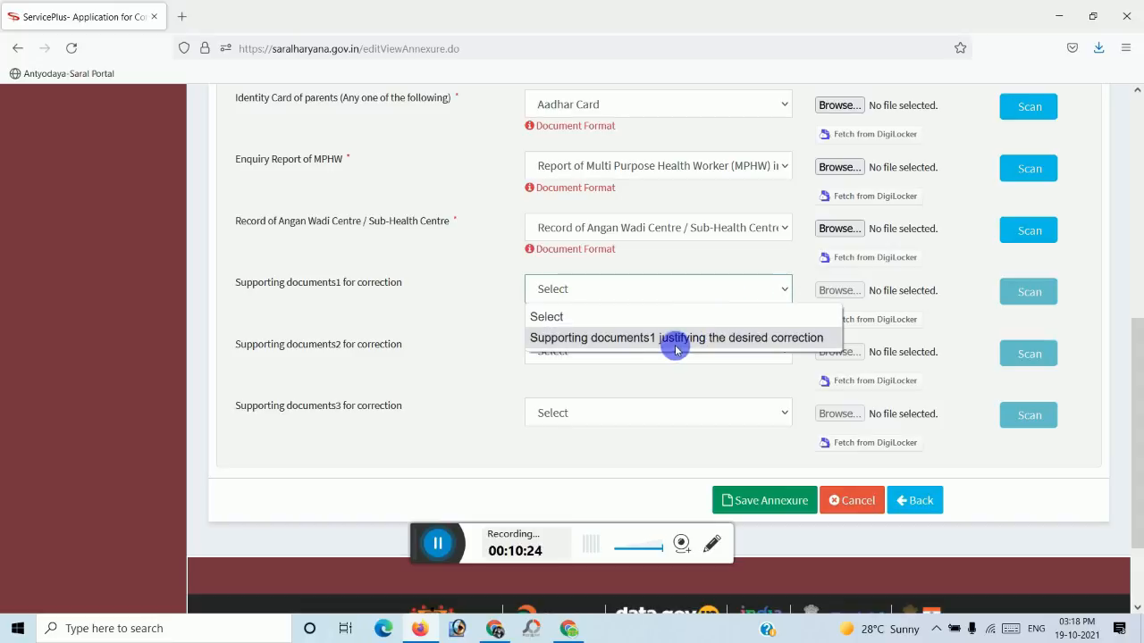
click(687, 338)
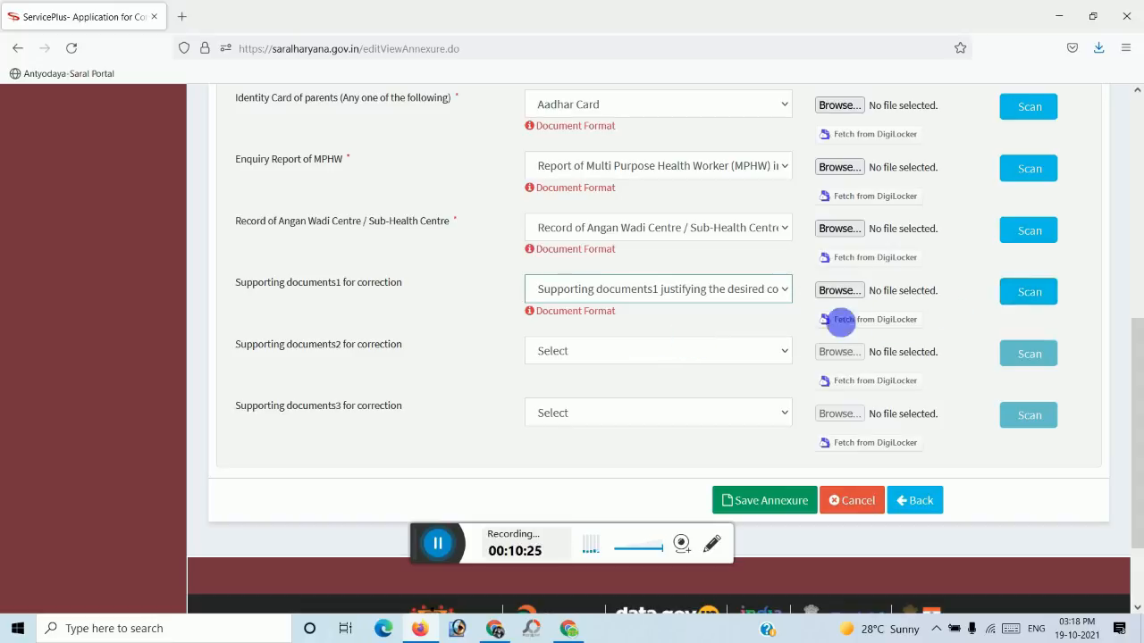
click(701, 352)
click(655, 403)
click(621, 418)
click(613, 462)
Check the file attached to each enclosure and try to save the annexure
scroll(643, 393, up, 5)
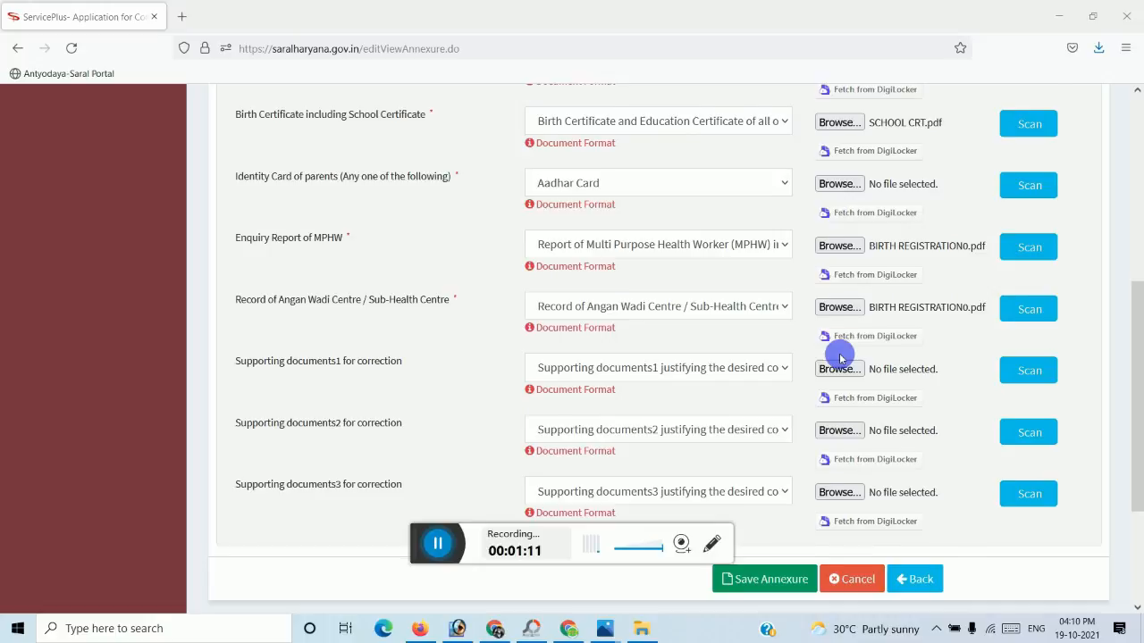
scroll(840, 358, up, 5)
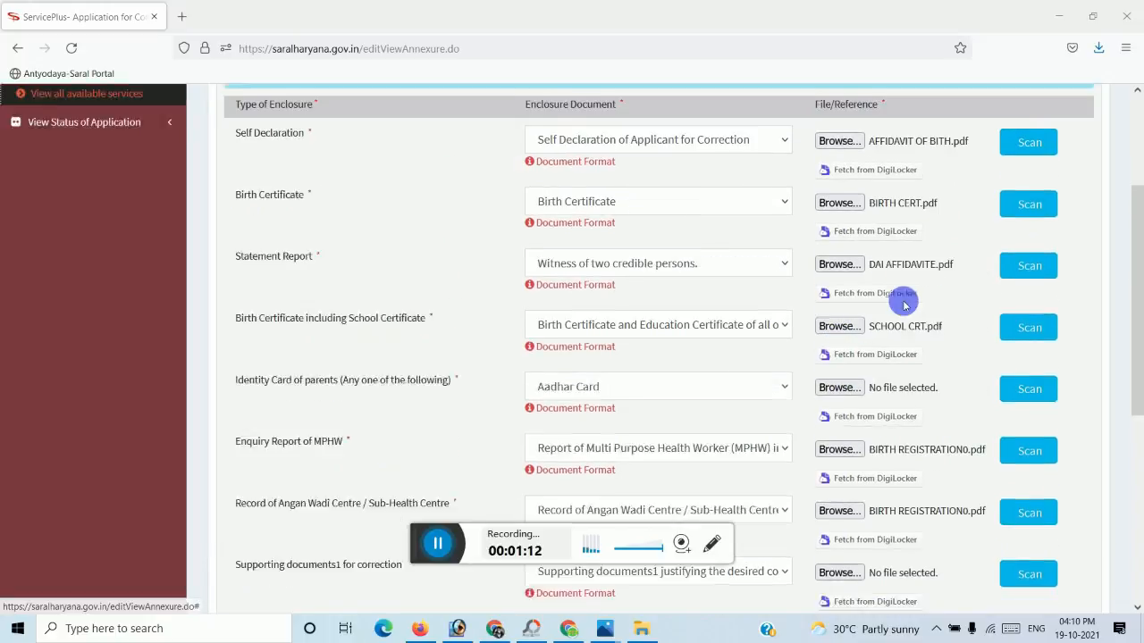
scroll(902, 324, up, 2)
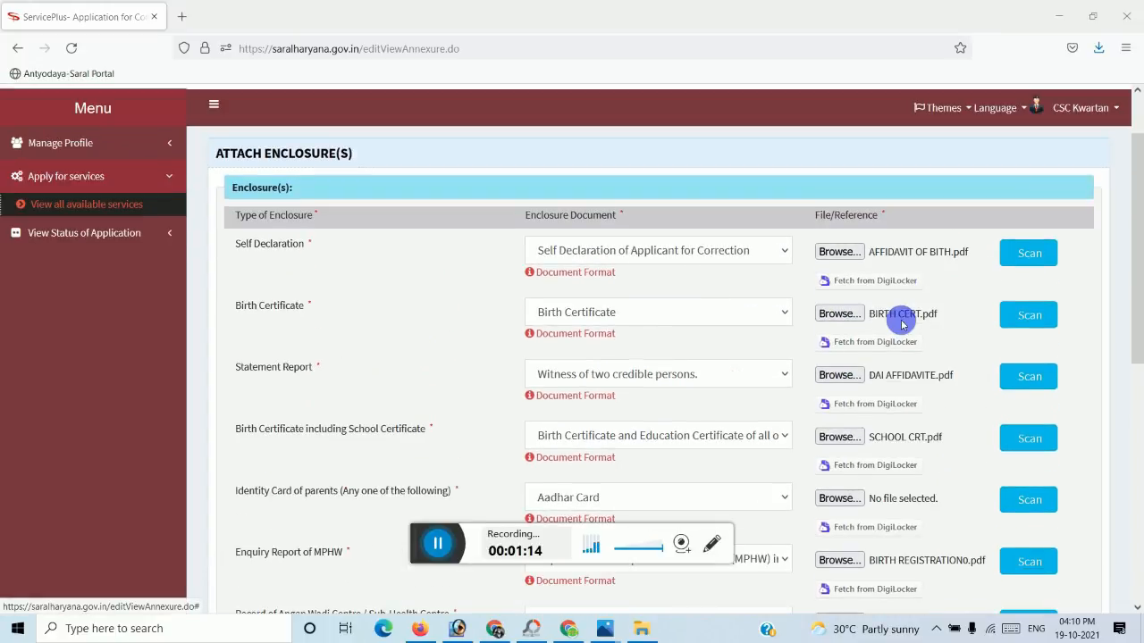
scroll(840, 295, down, 2)
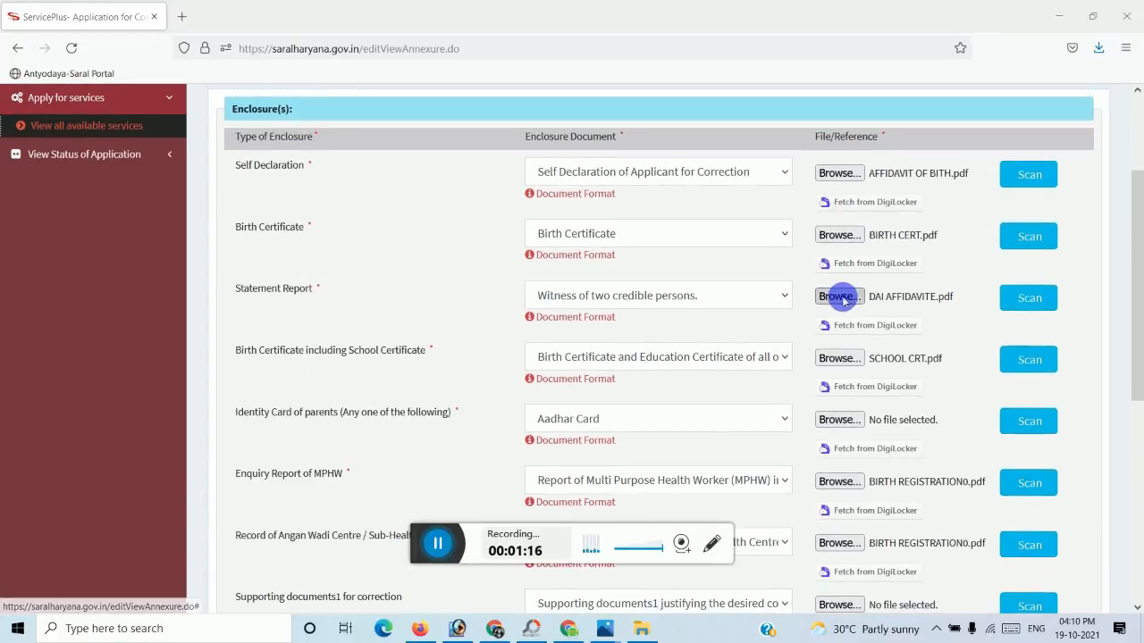
scroll(922, 301, down, 6)
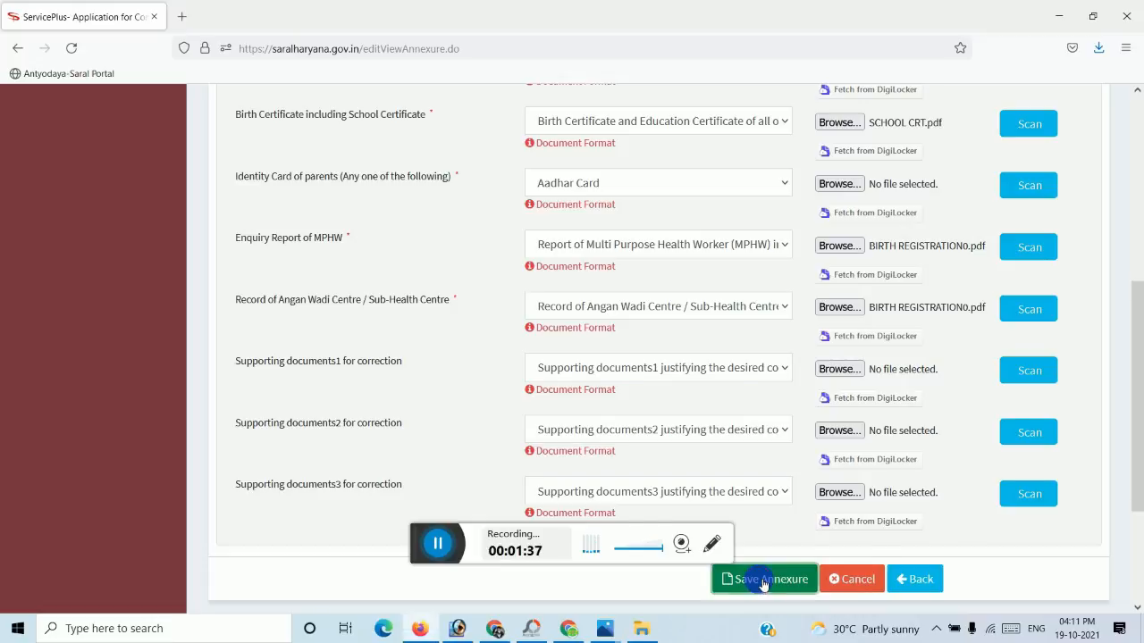
click(764, 581)
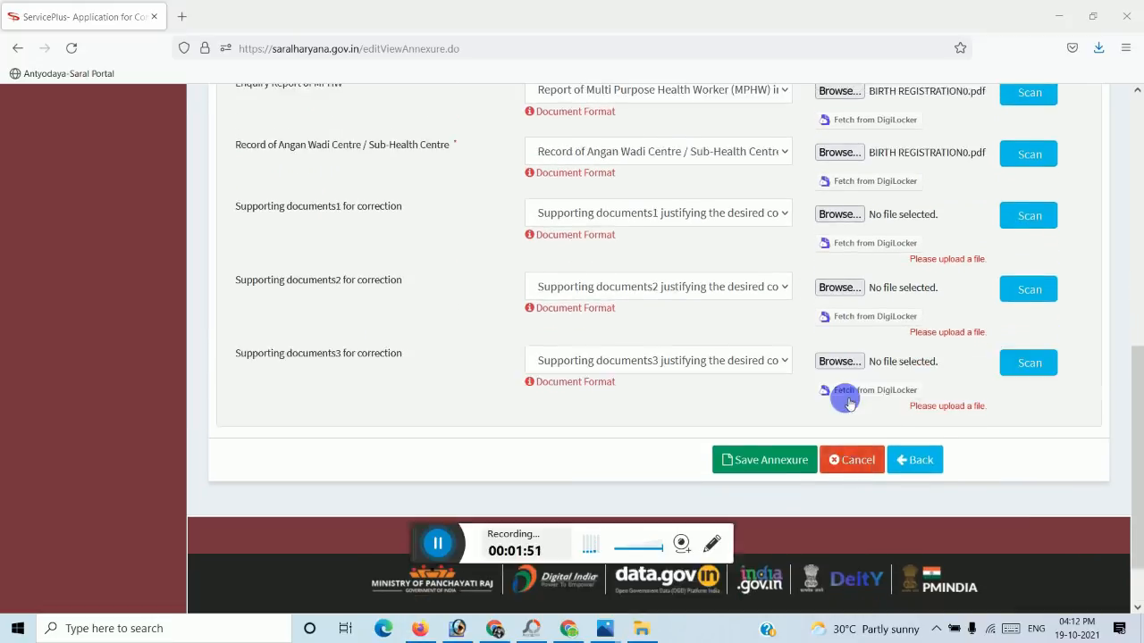
Recheck the files attached to the identity card and supporting document enclosures before saving the annexure again
scroll(847, 402, up, 4)
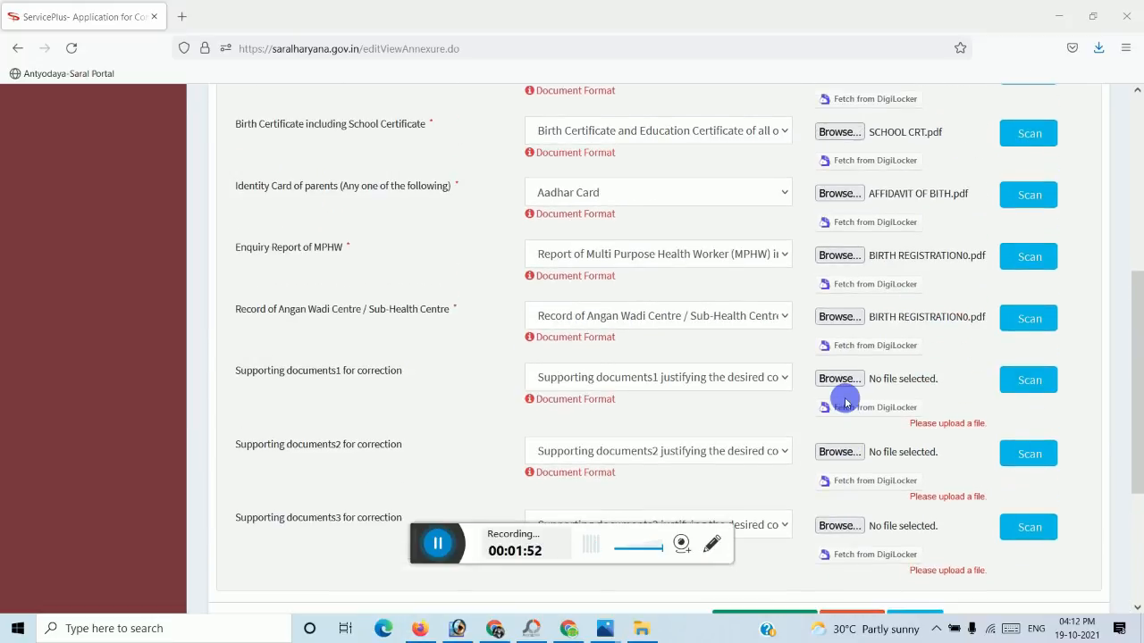
scroll(847, 402, down, 5)
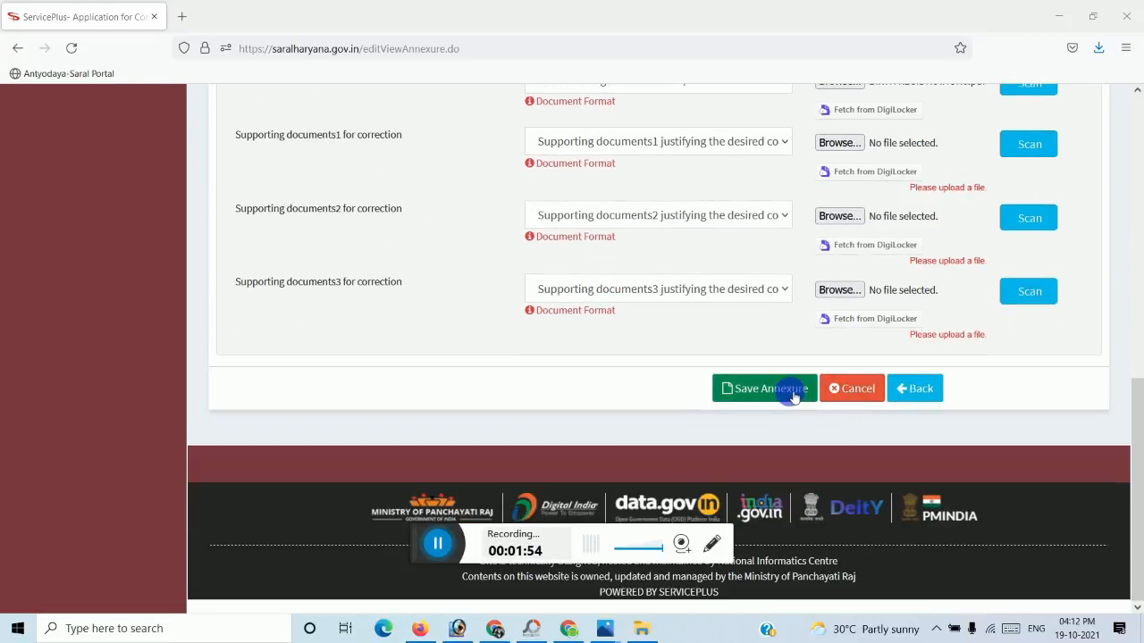